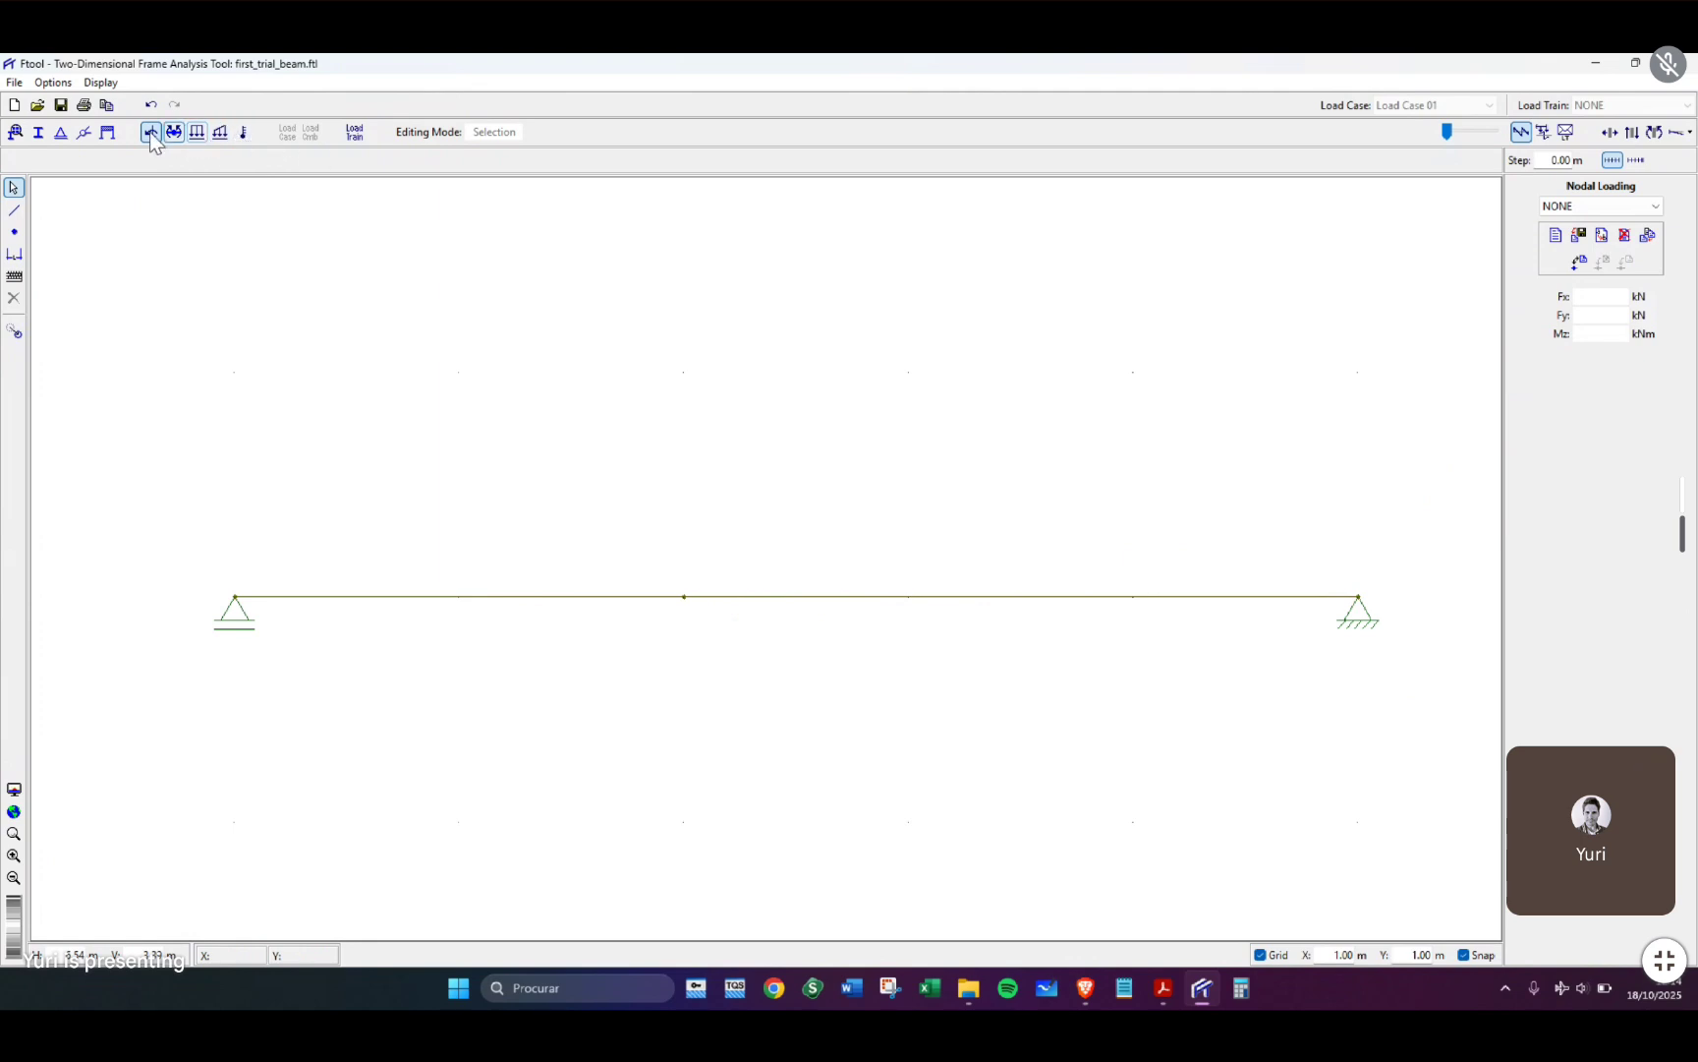
Create a nodal load labelled P=5KN with Fy -5 kN and apply it to the beam's intermediate node.
left_click_drag(650, 520, 738, 685)
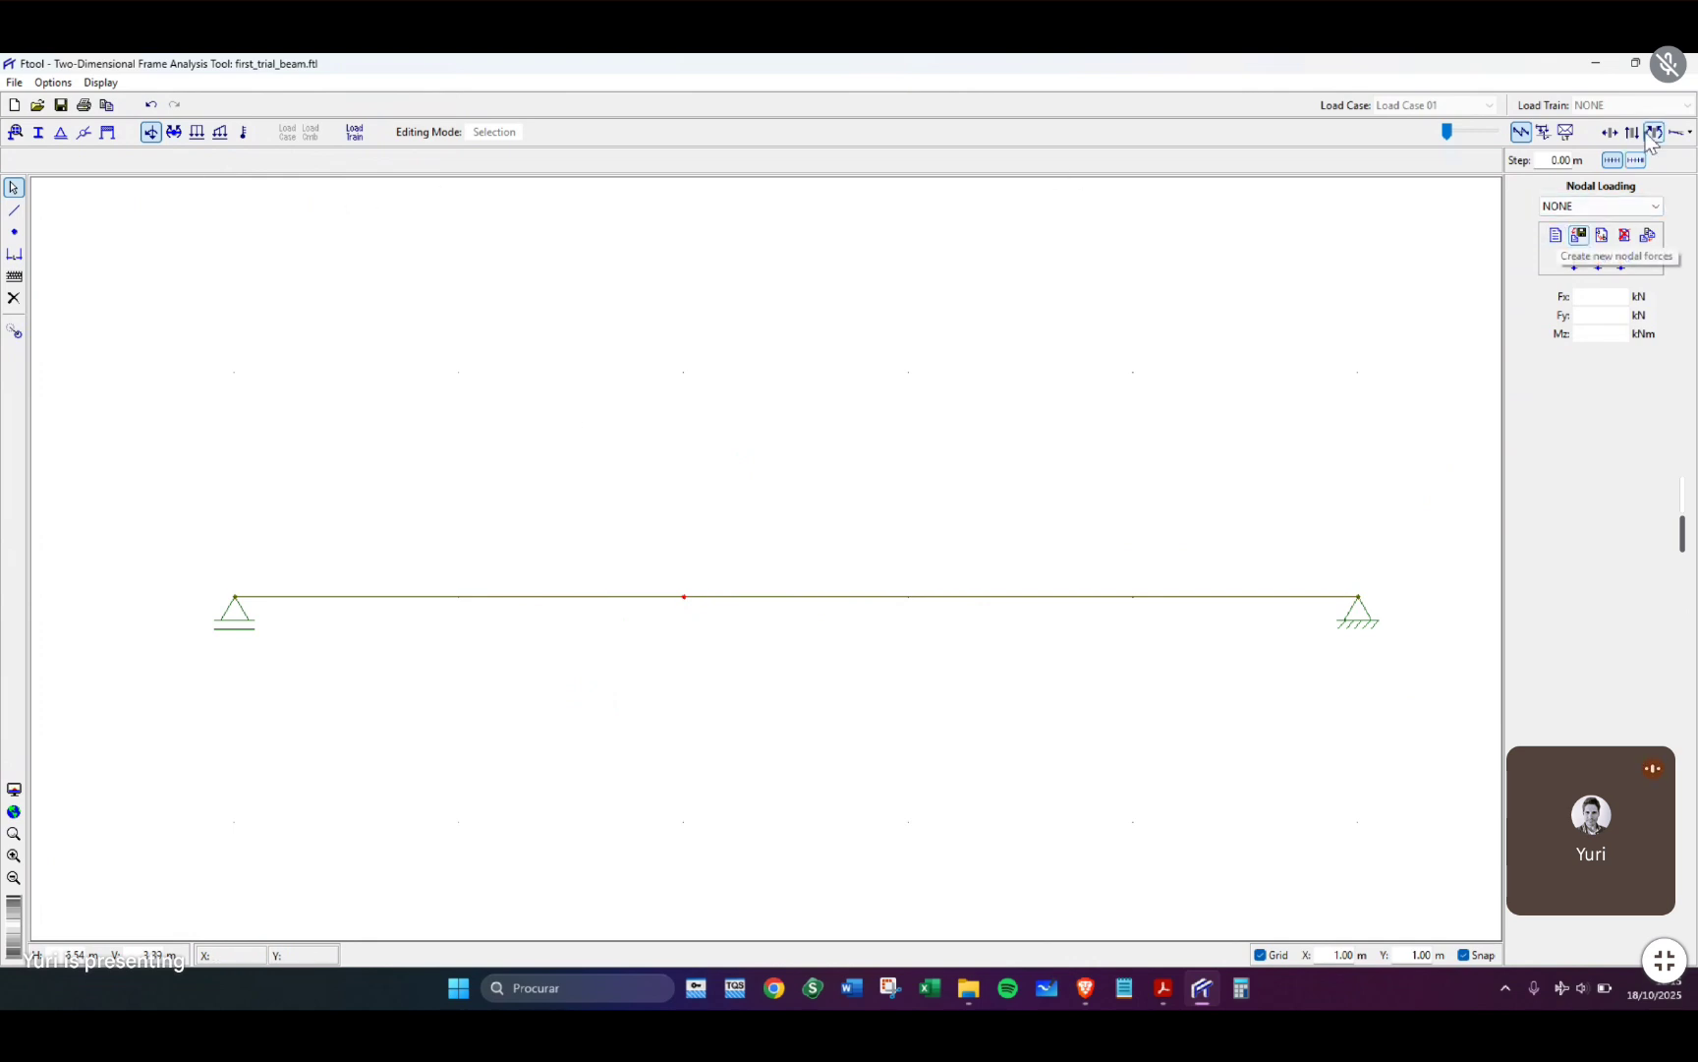
left_click(1554, 236)
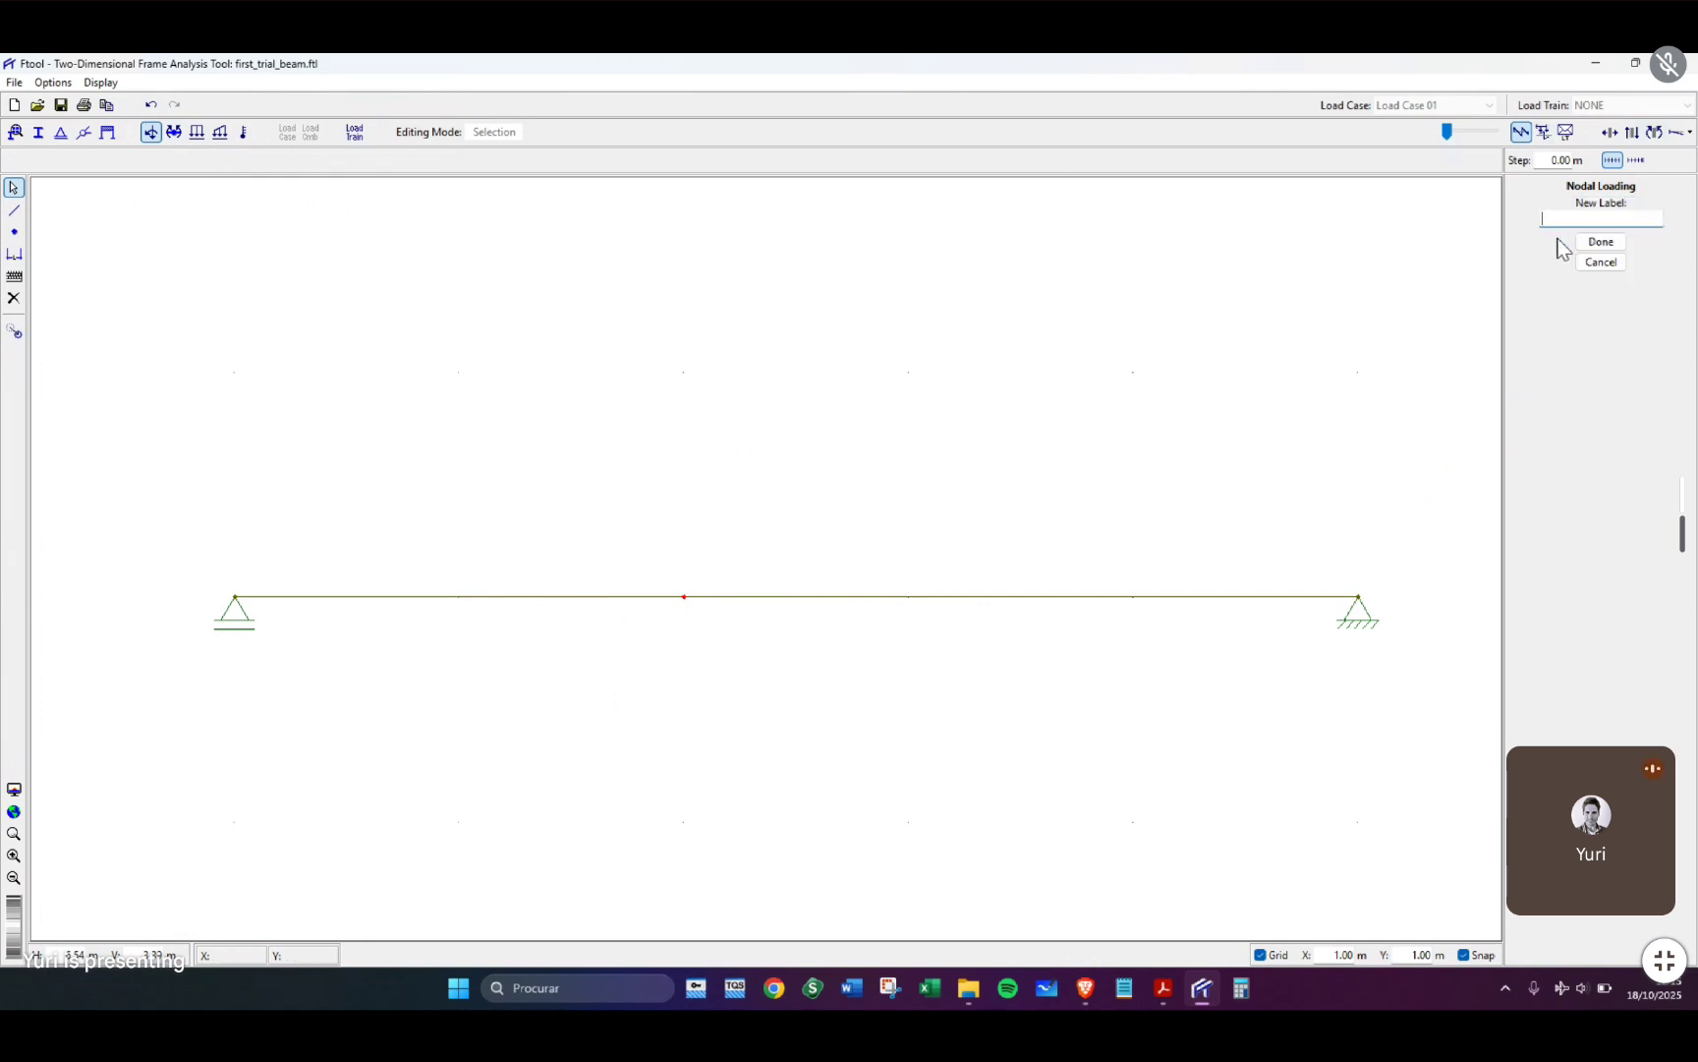
type("P=5KN")
left_click(1602, 242)
left_click_drag(1589, 294, 1649, 316)
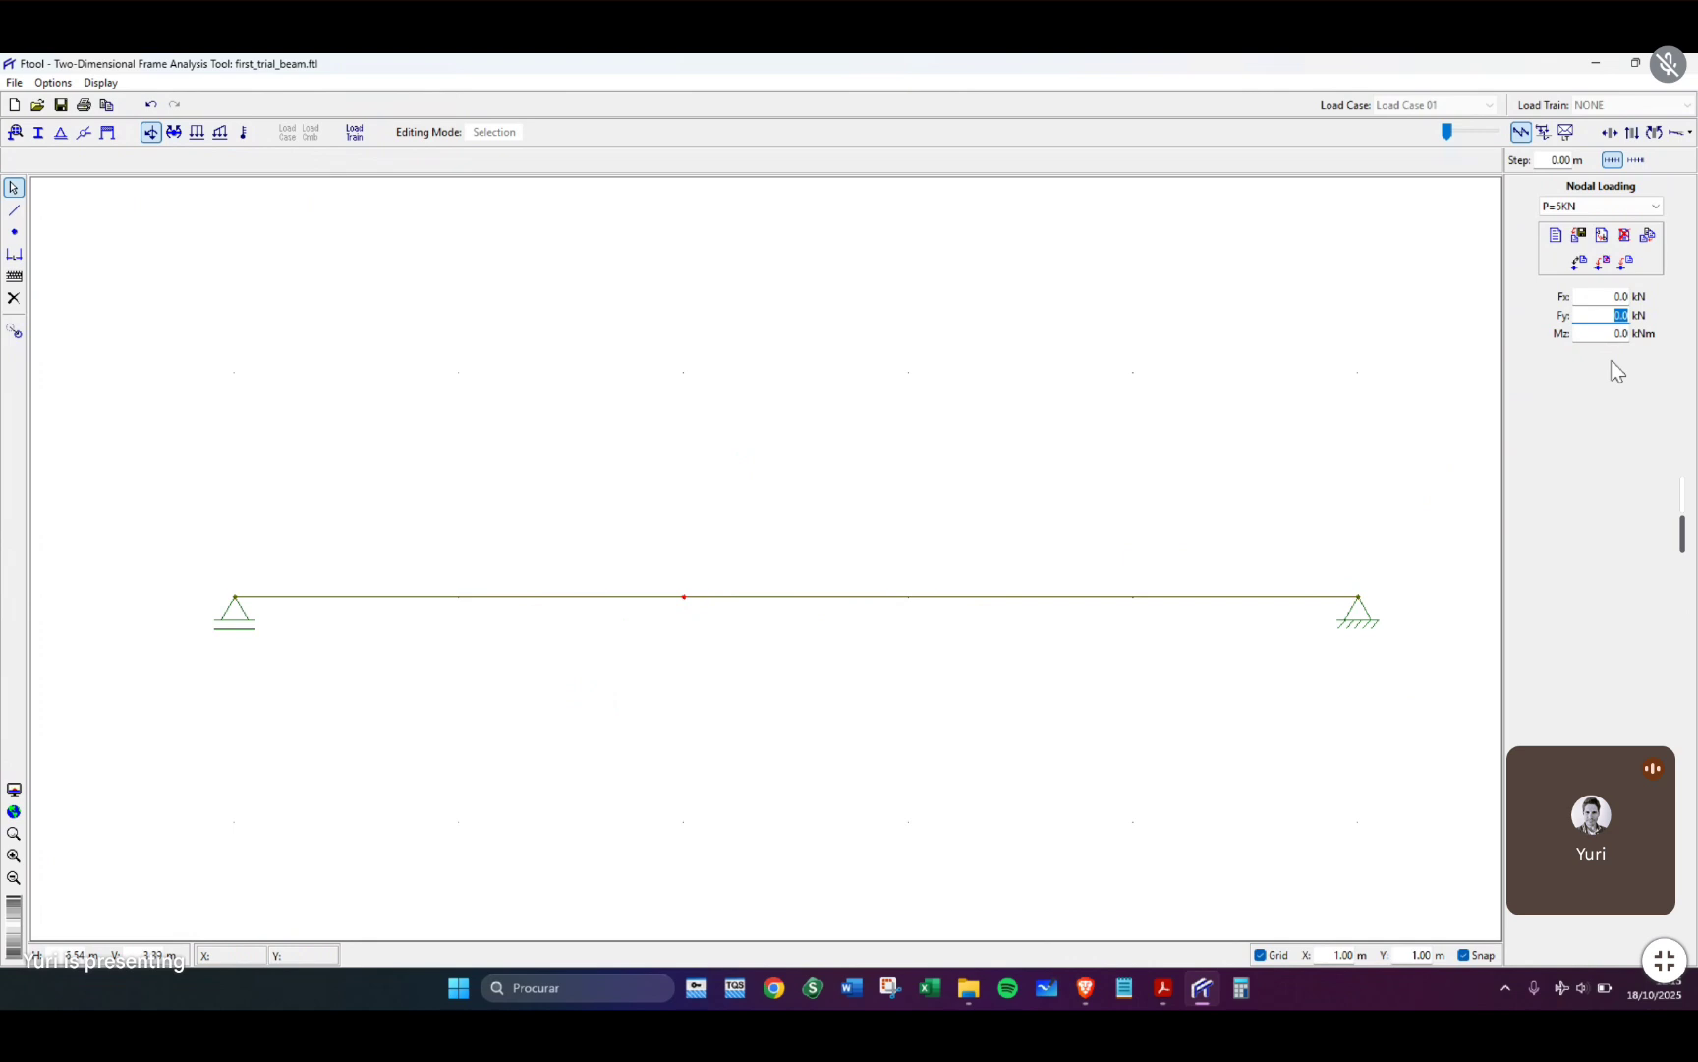
key("BackSpace")
type("-5")
key("Return")
left_click(1626, 262)
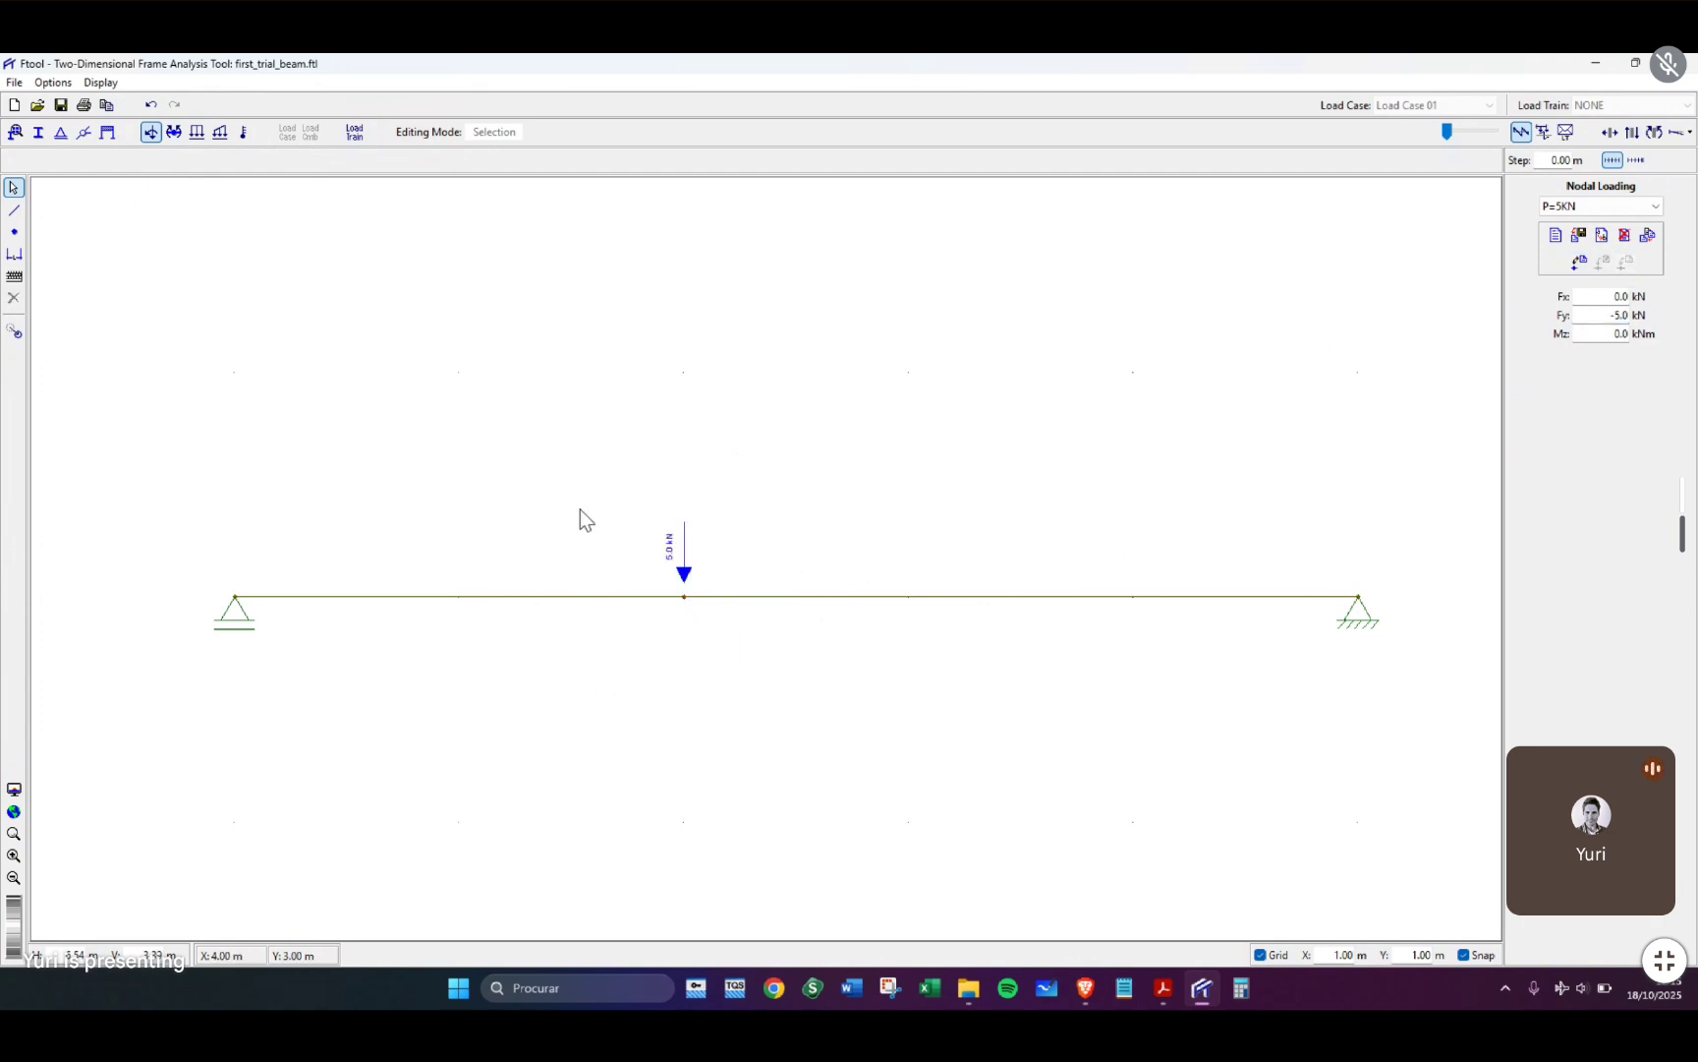
Try the nodal load with Fy reversed to 5 kN and restore it to -5 kN.
left_click_drag(607, 432, 728, 723)
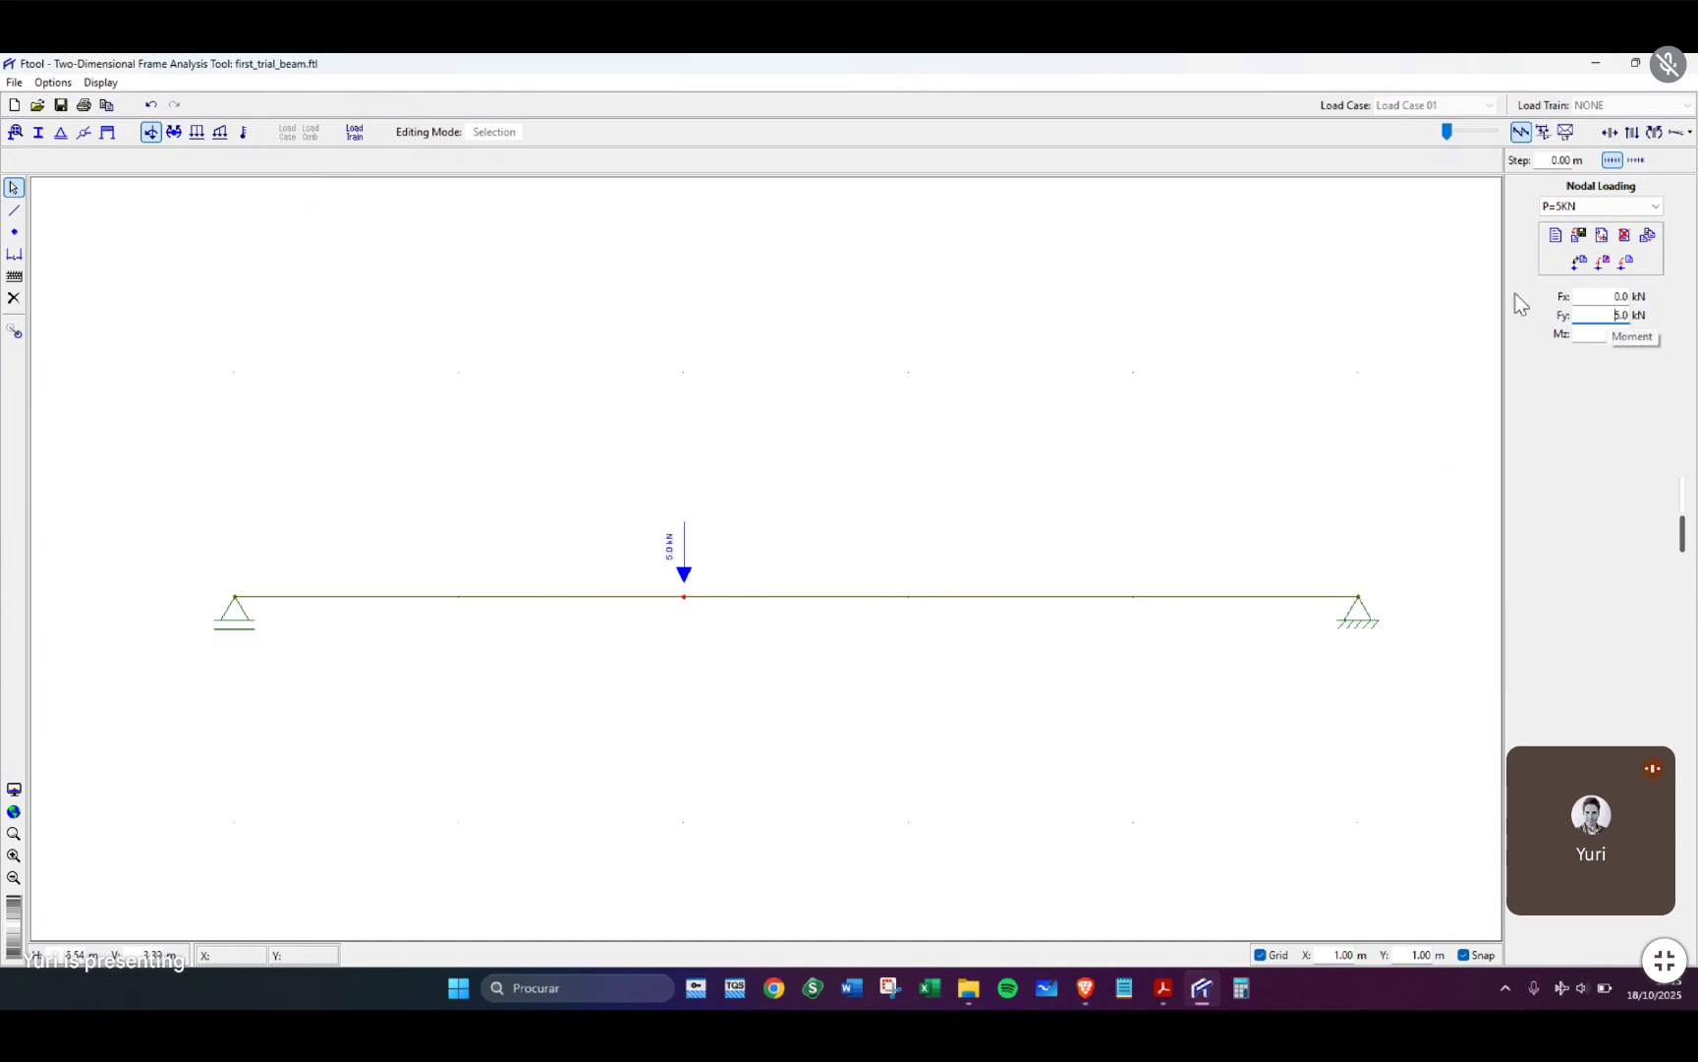
left_click(943, 463)
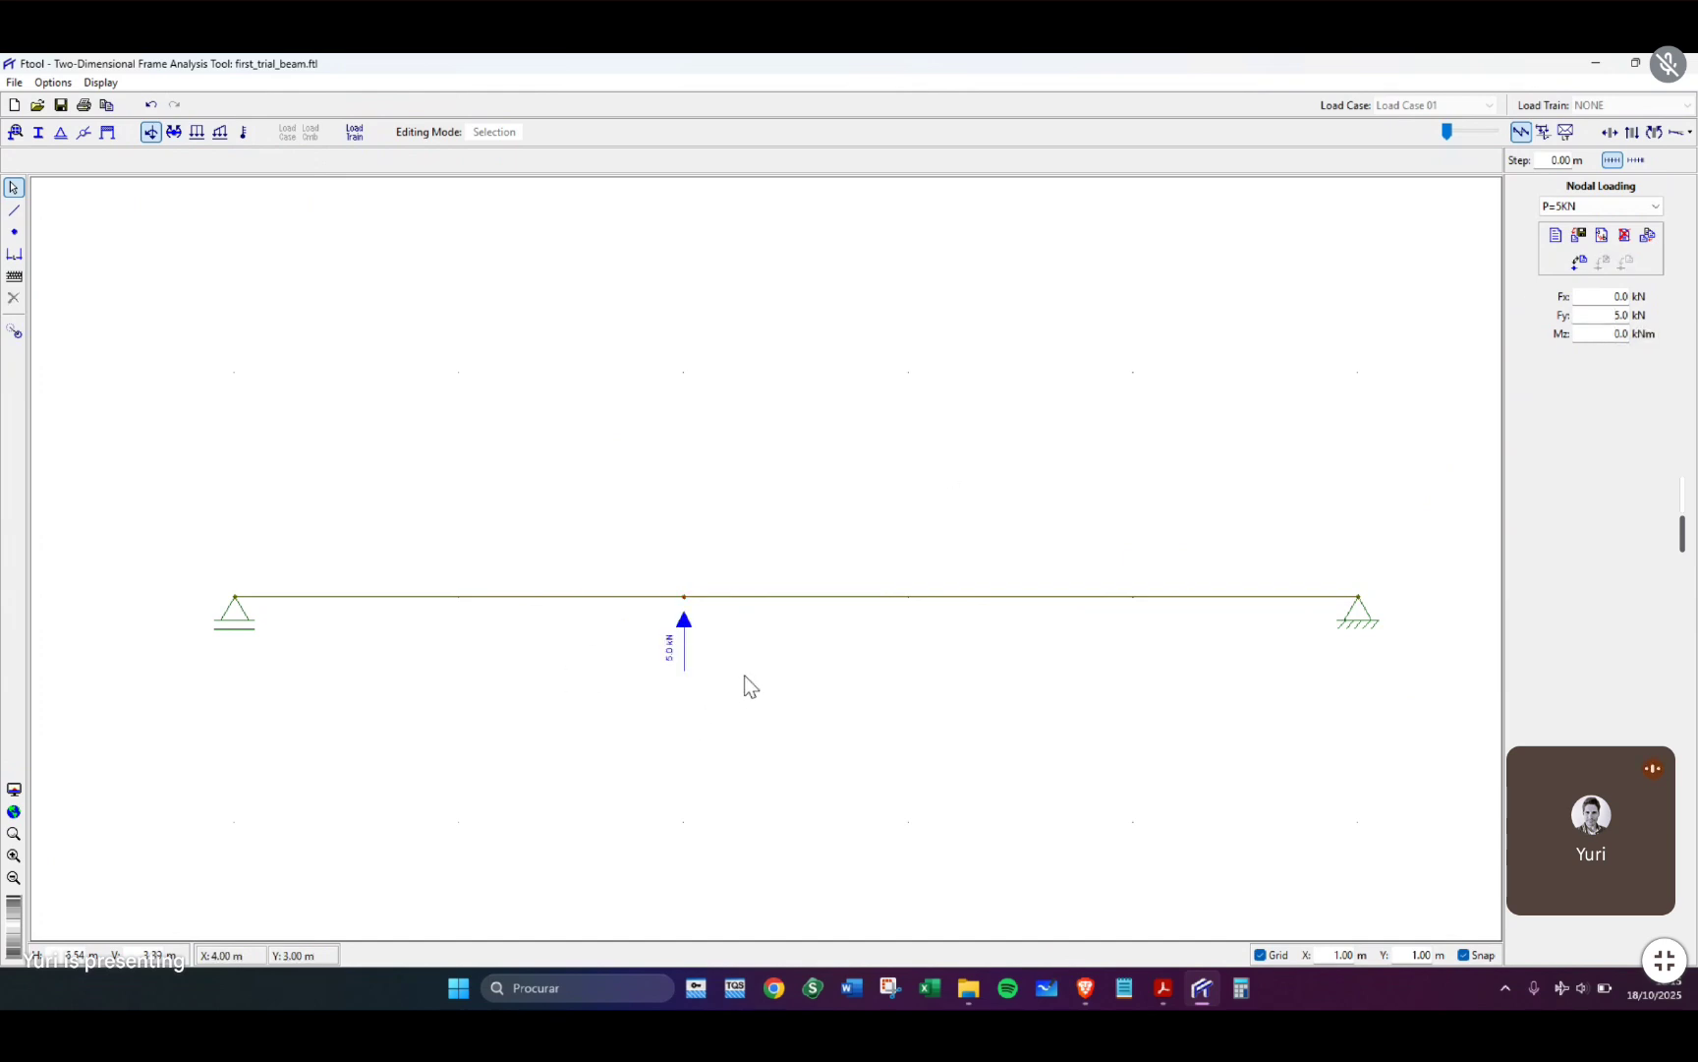
left_click_drag(562, 458, 787, 872)
left_click(602, 452)
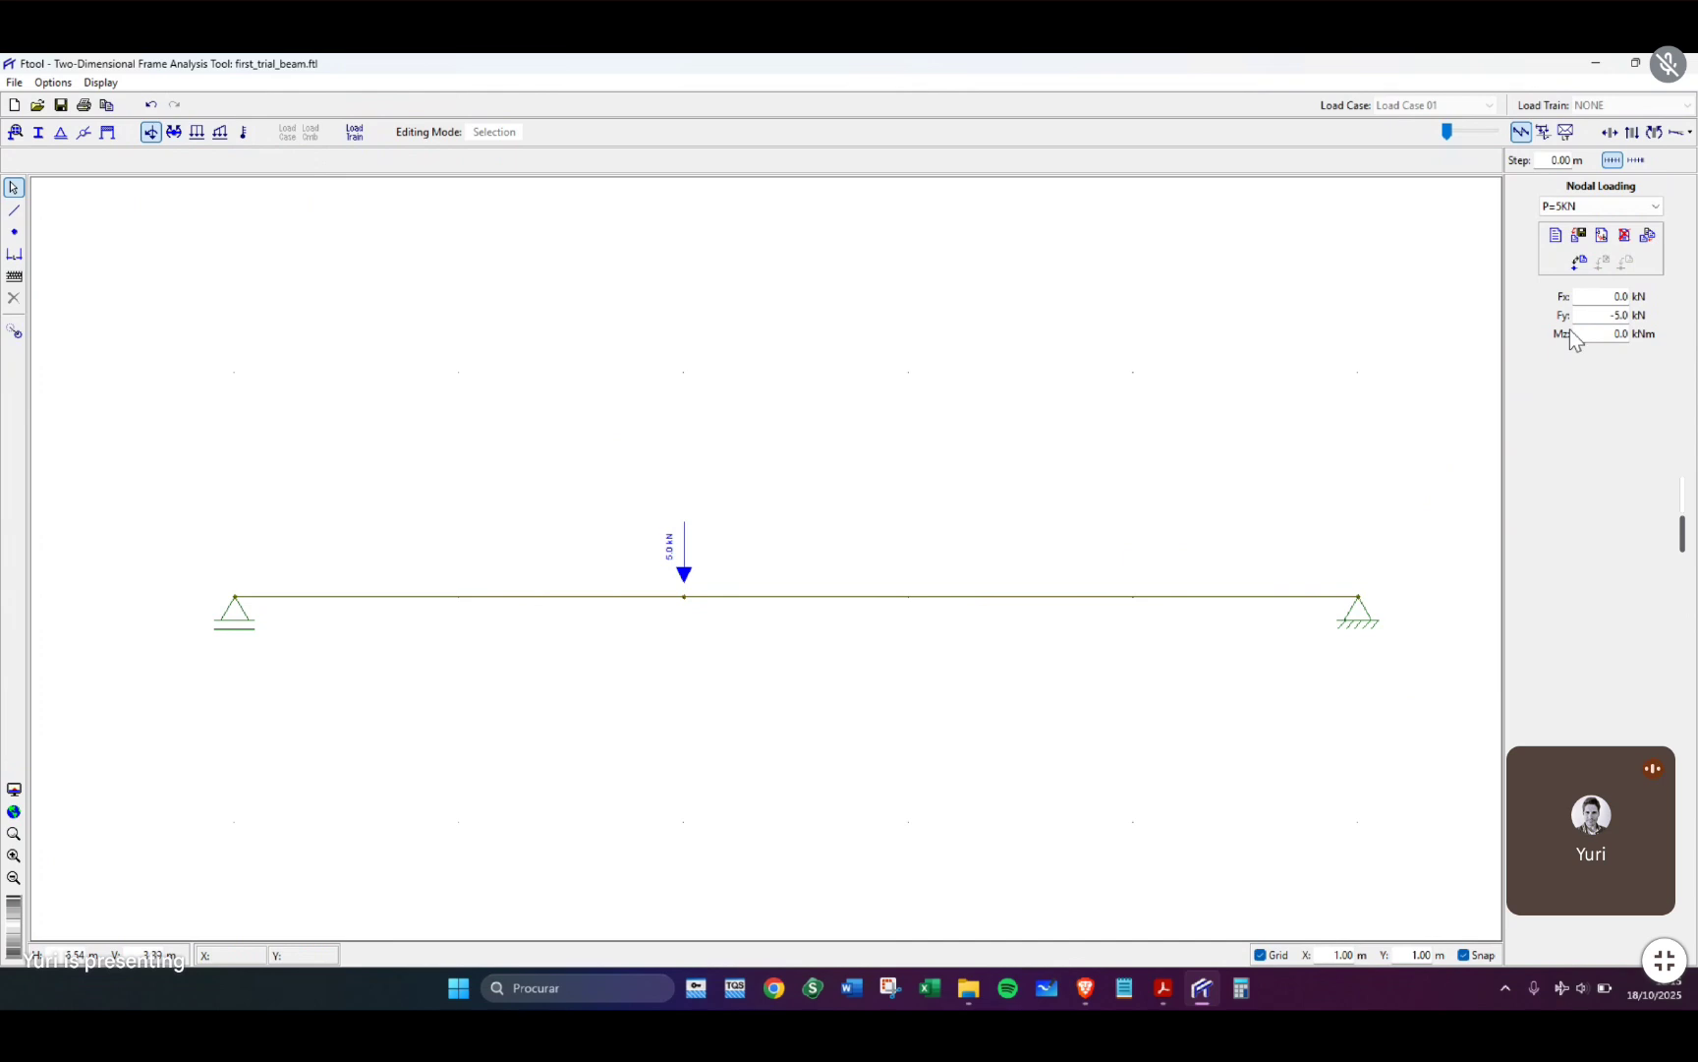
Set the nodal load's vertical force Fy to -10 kN and select the intermediate node.
left_click_drag(1584, 333, 1693, 336)
key("BackSpace")
type("-10")
key("Return")
left_click_drag(594, 456, 759, 649)
Set the display sizes of text, loads, and supports and hinges to Large.
left_click(100, 83)
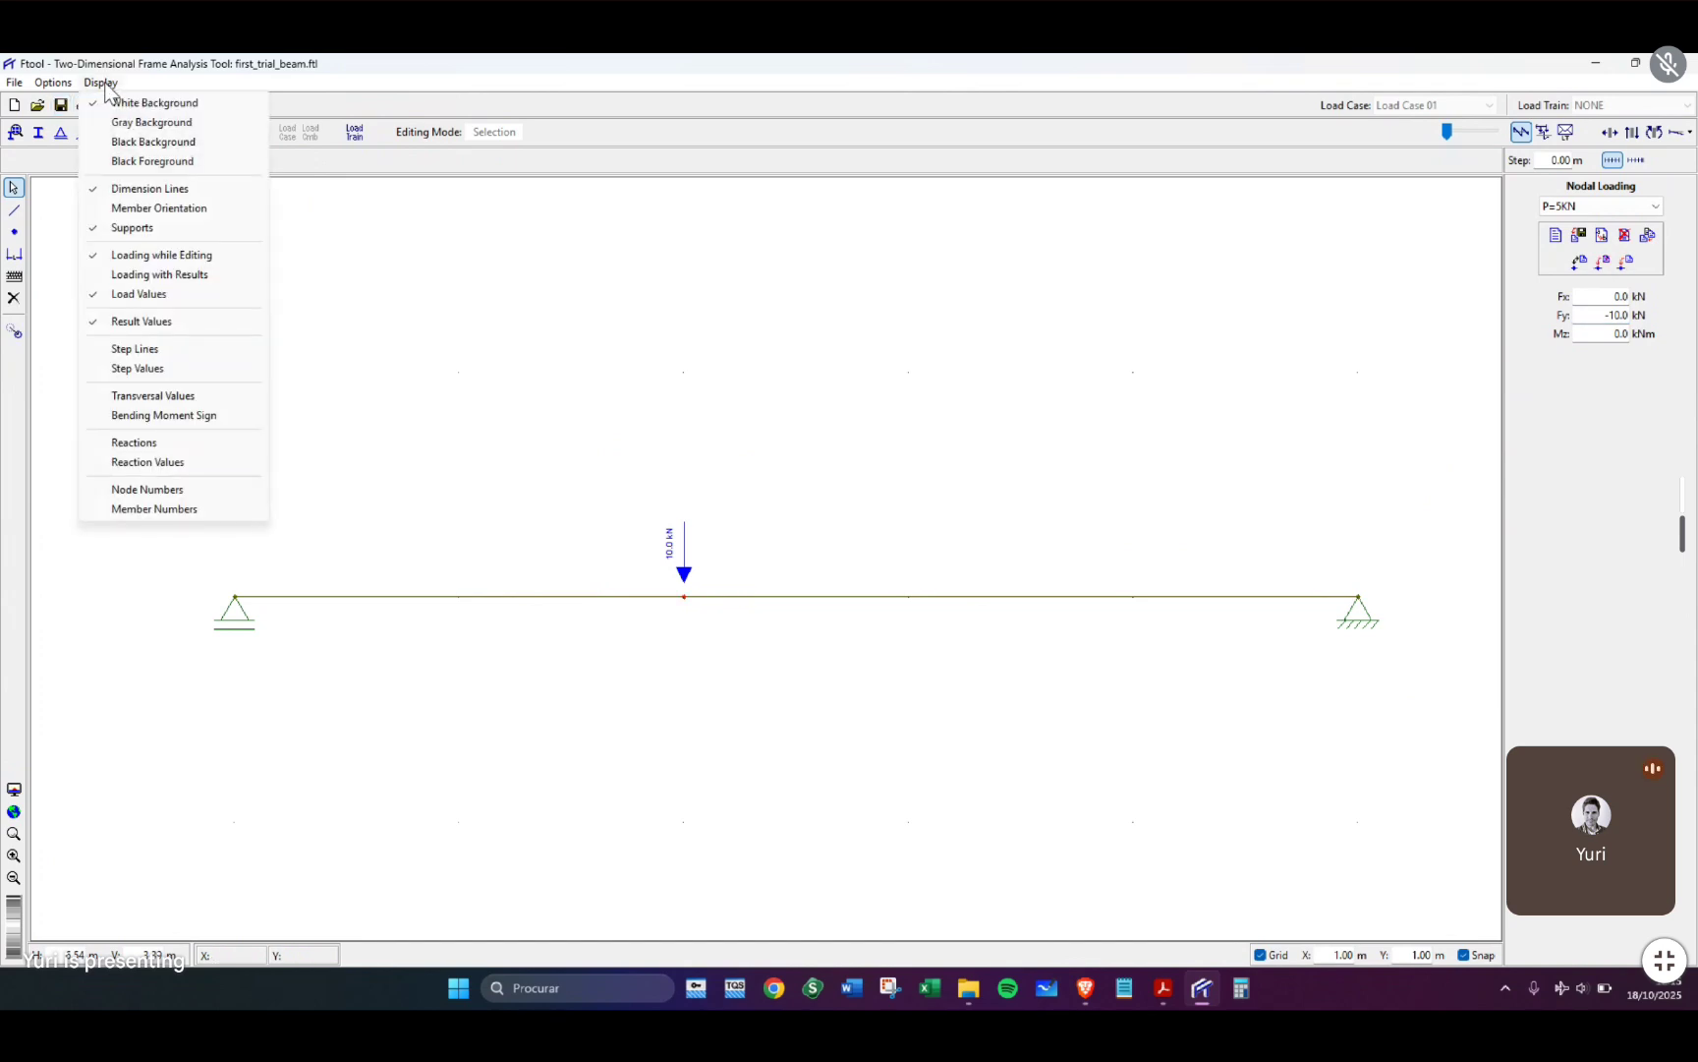
mouse_move(71, 88)
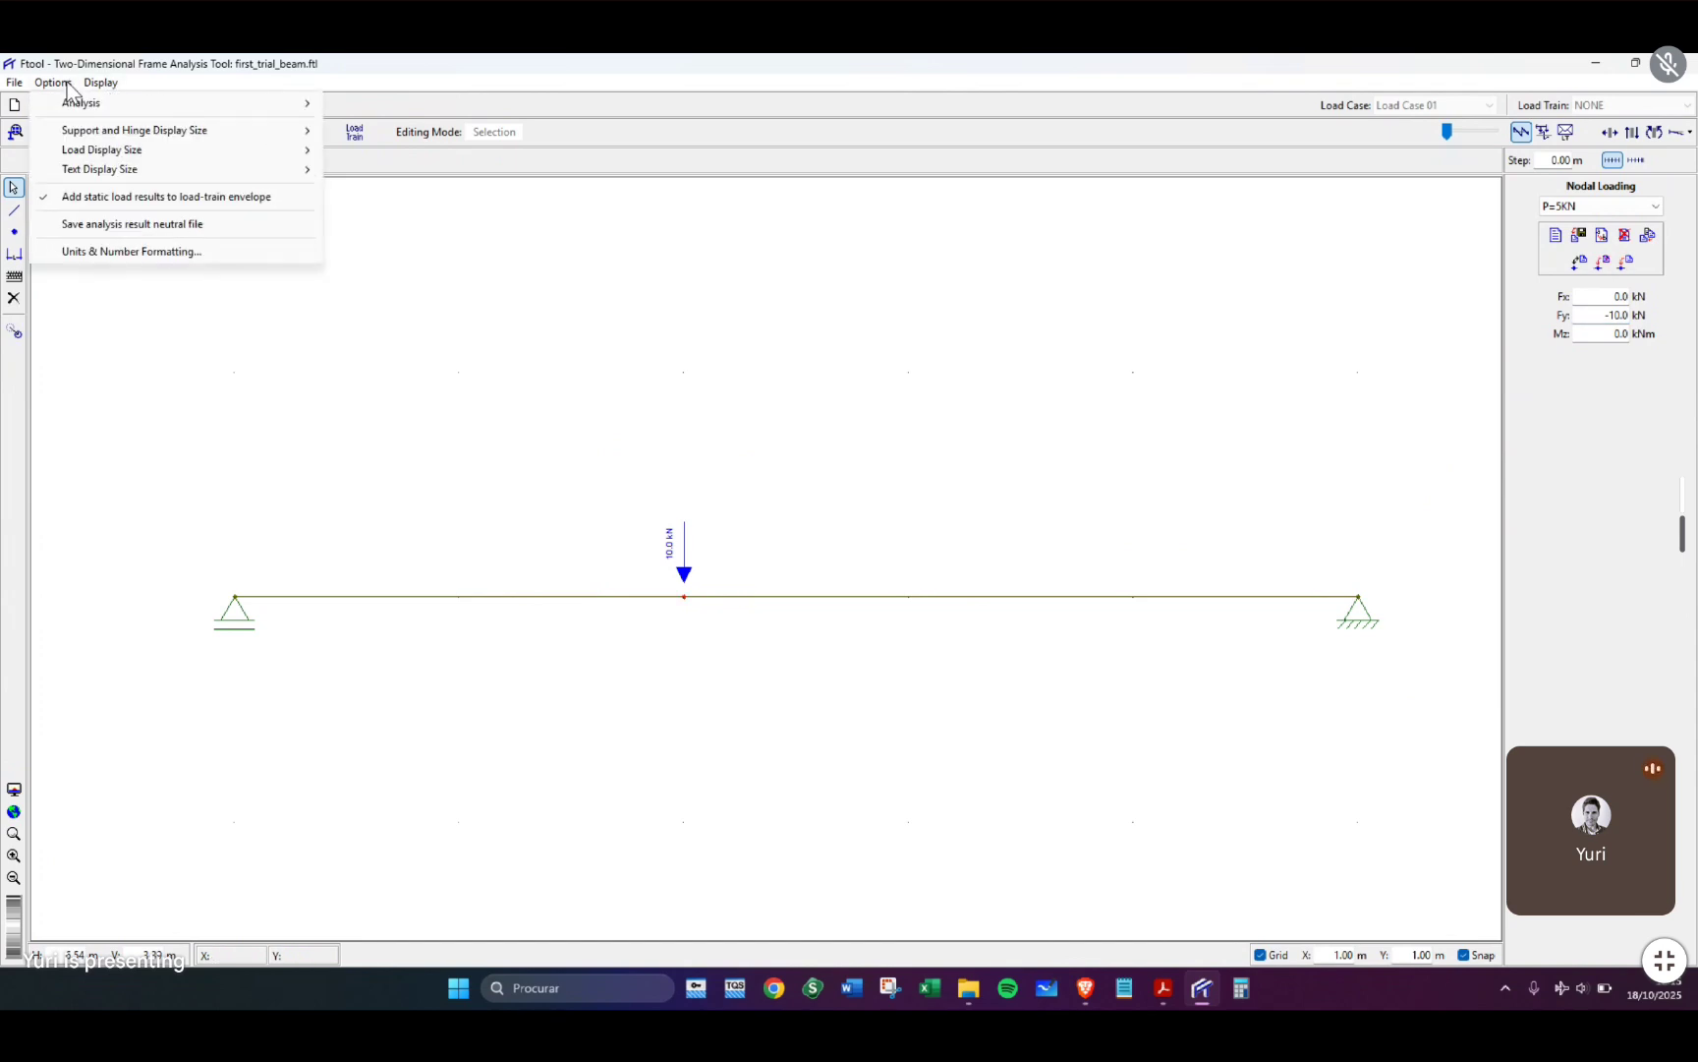
mouse_move(88, 169)
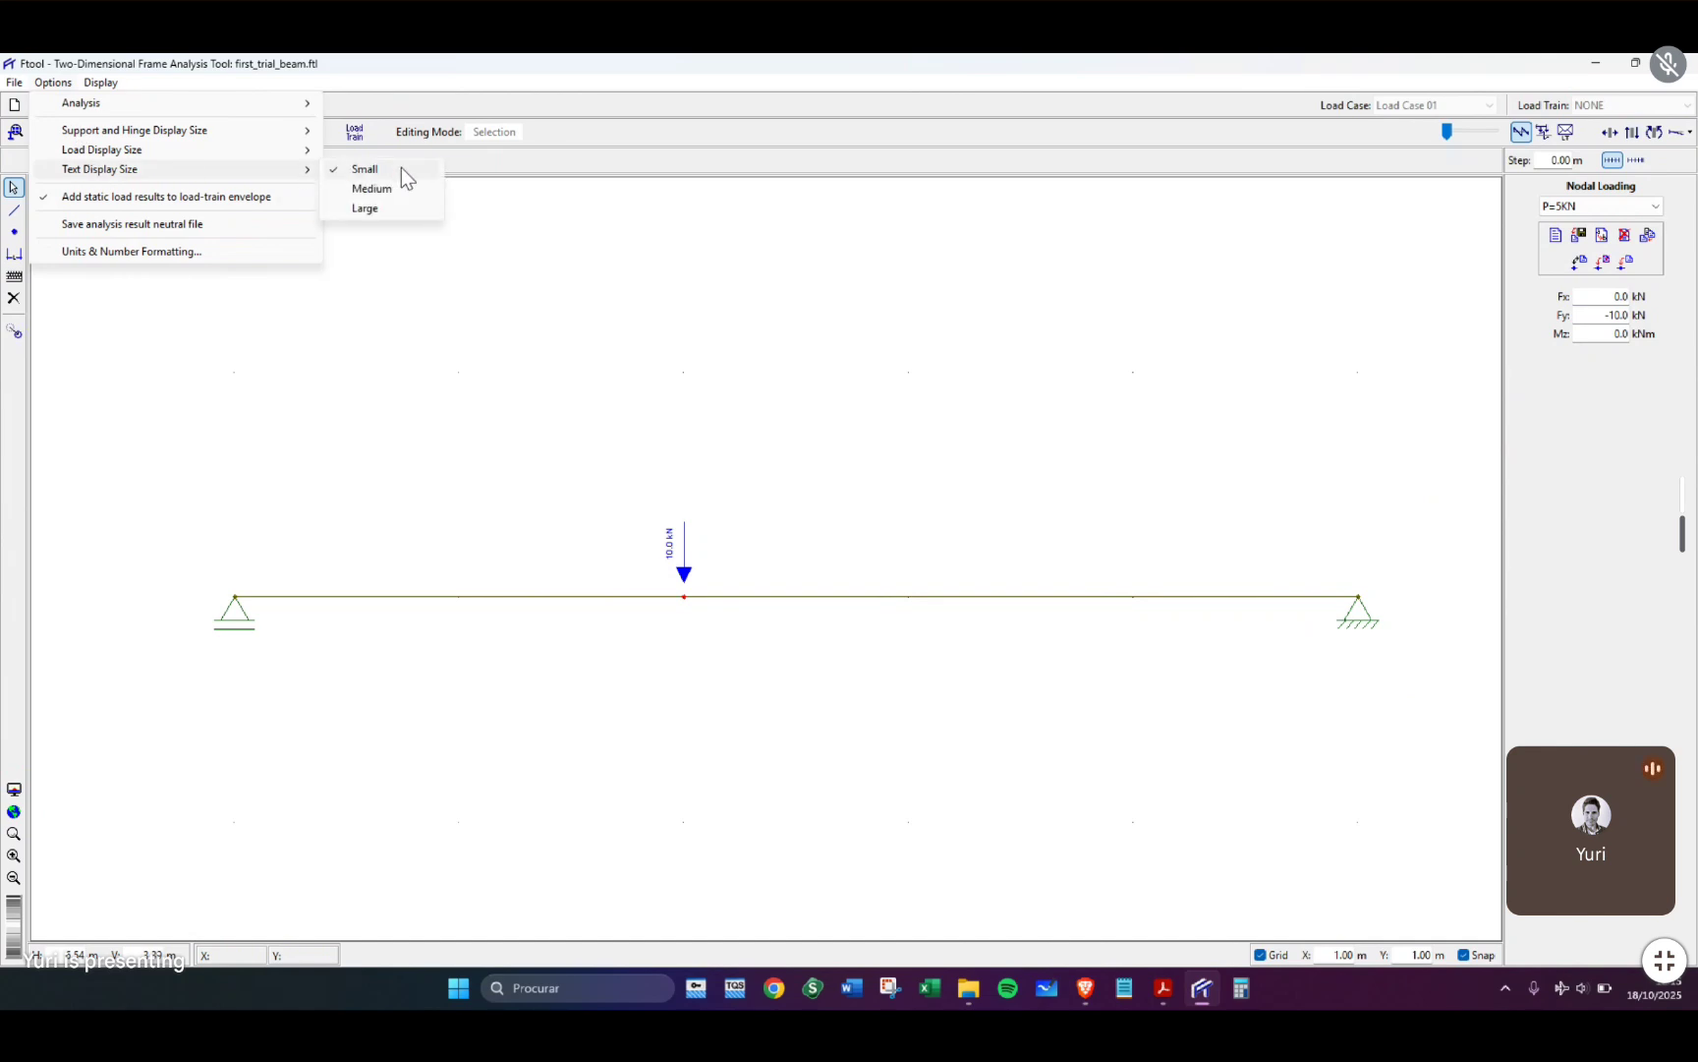
left_click(389, 208)
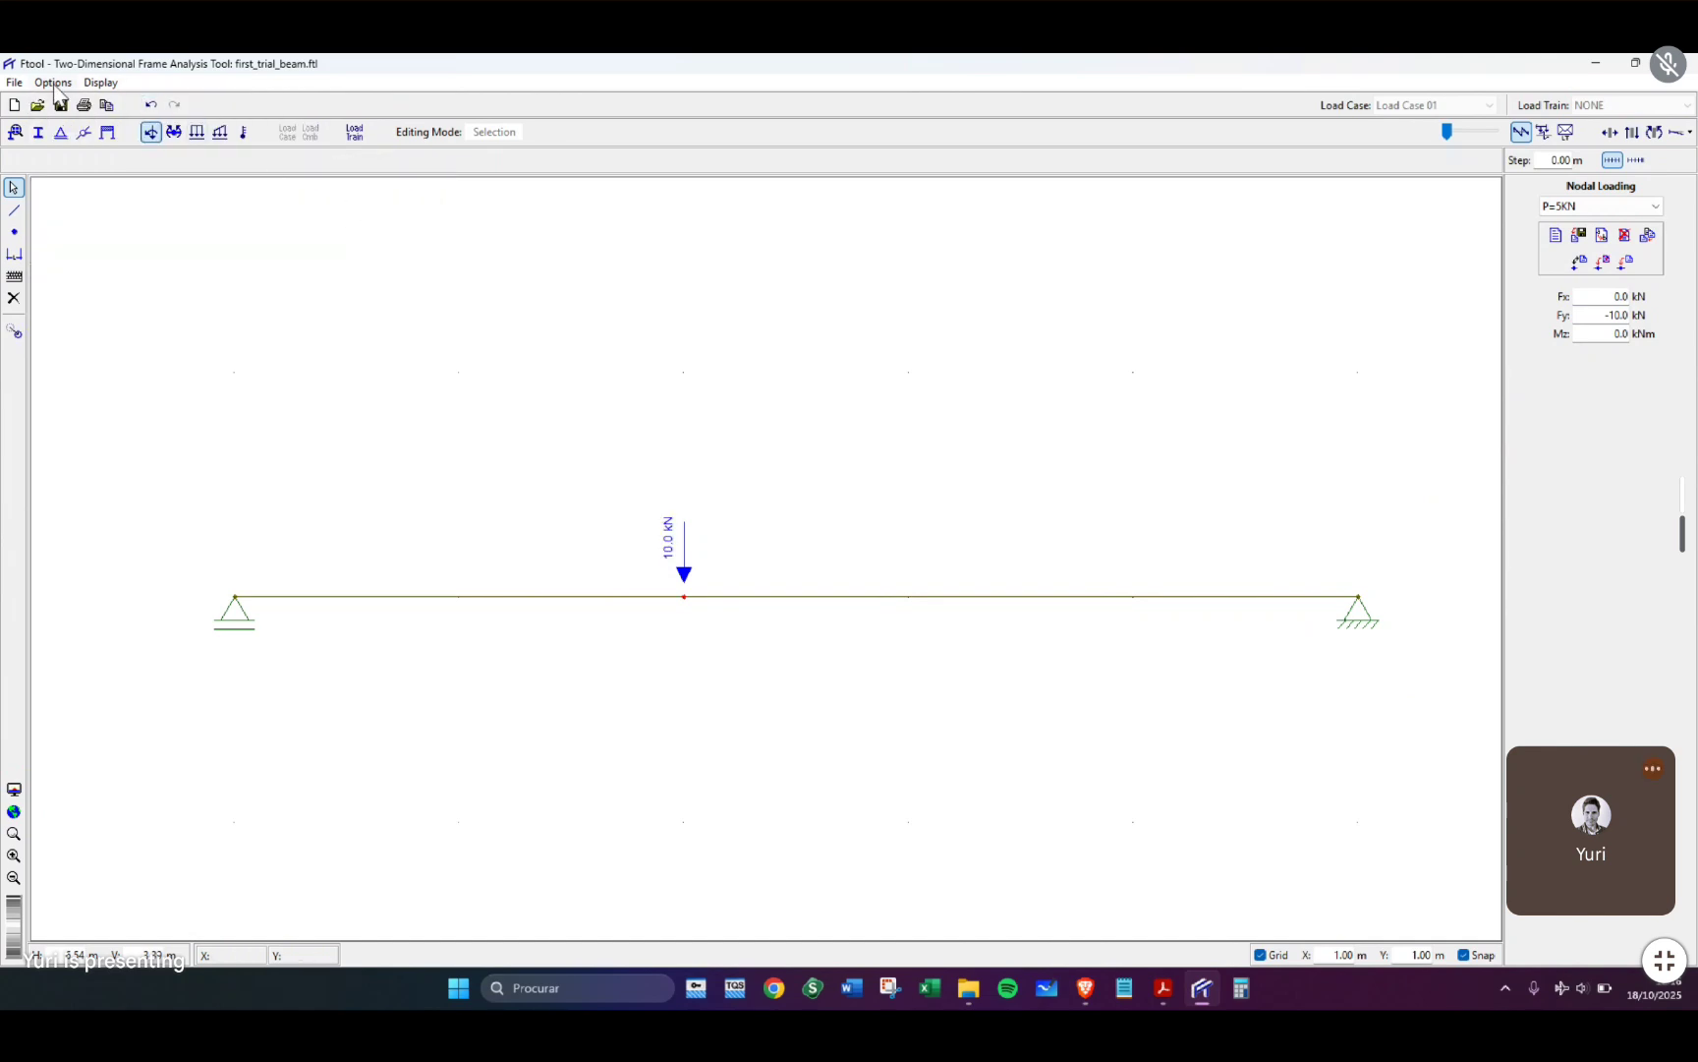
left_click(53, 83)
mouse_move(118, 150)
left_click(358, 189)
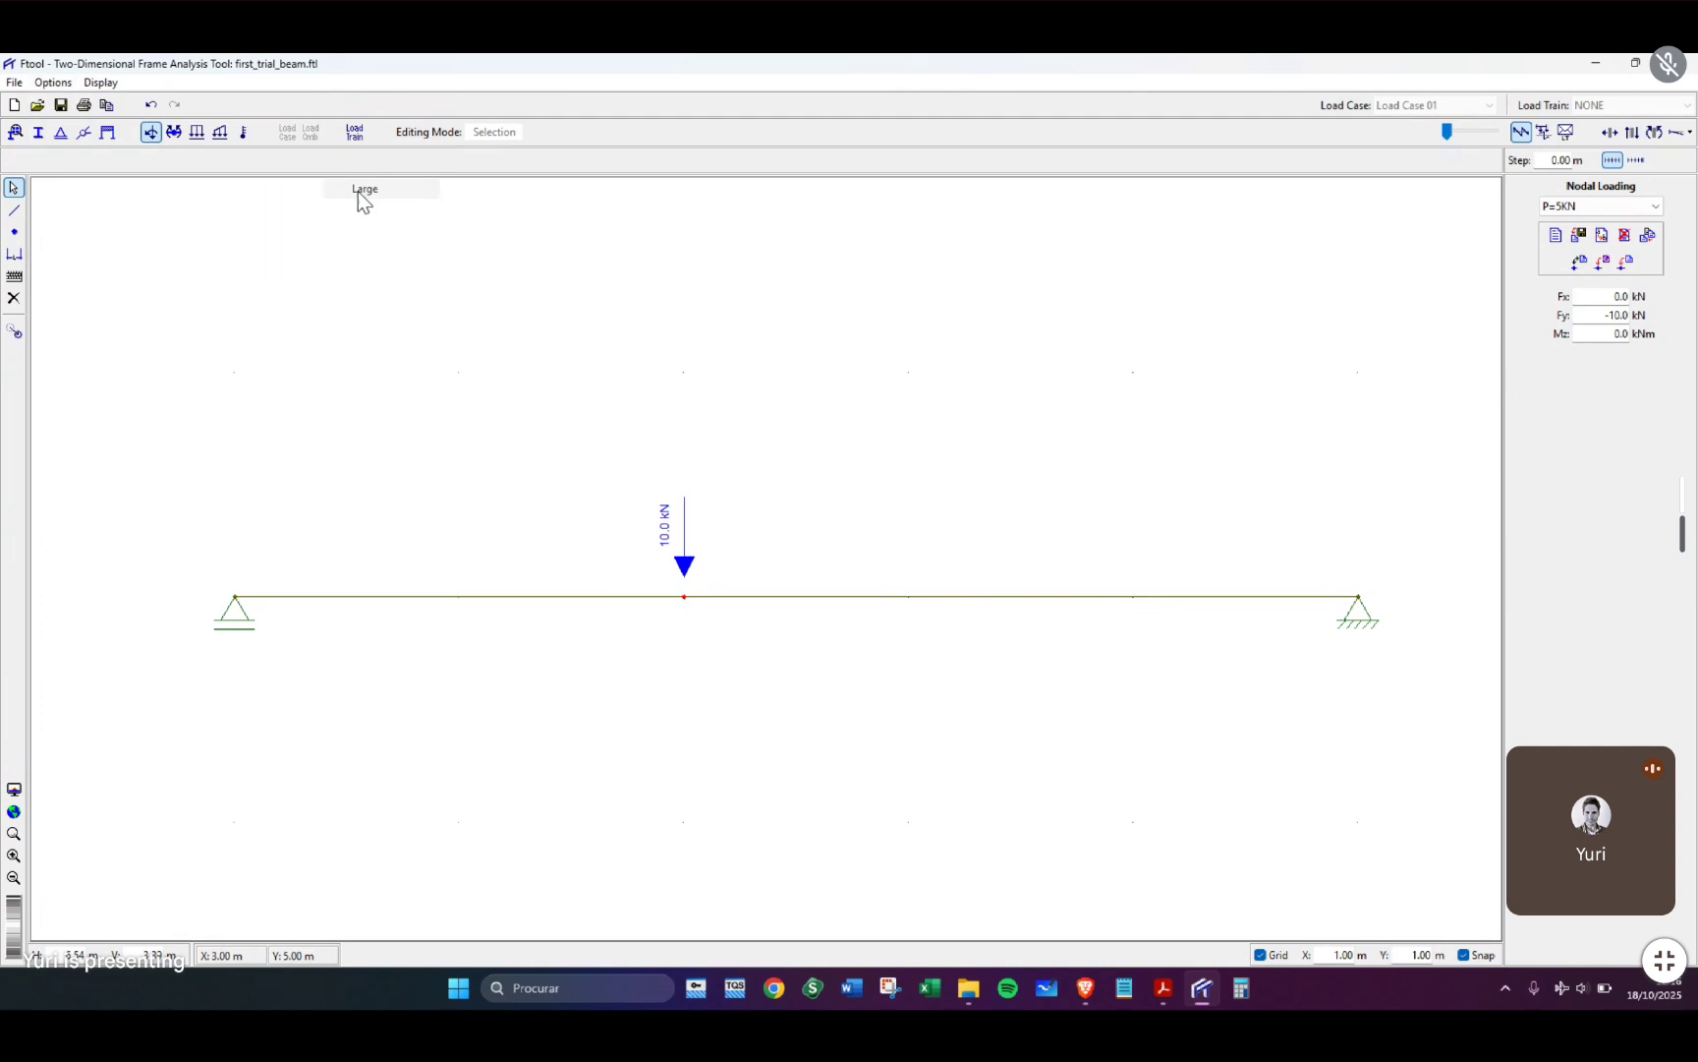
left_click(39, 84)
mouse_move(169, 134)
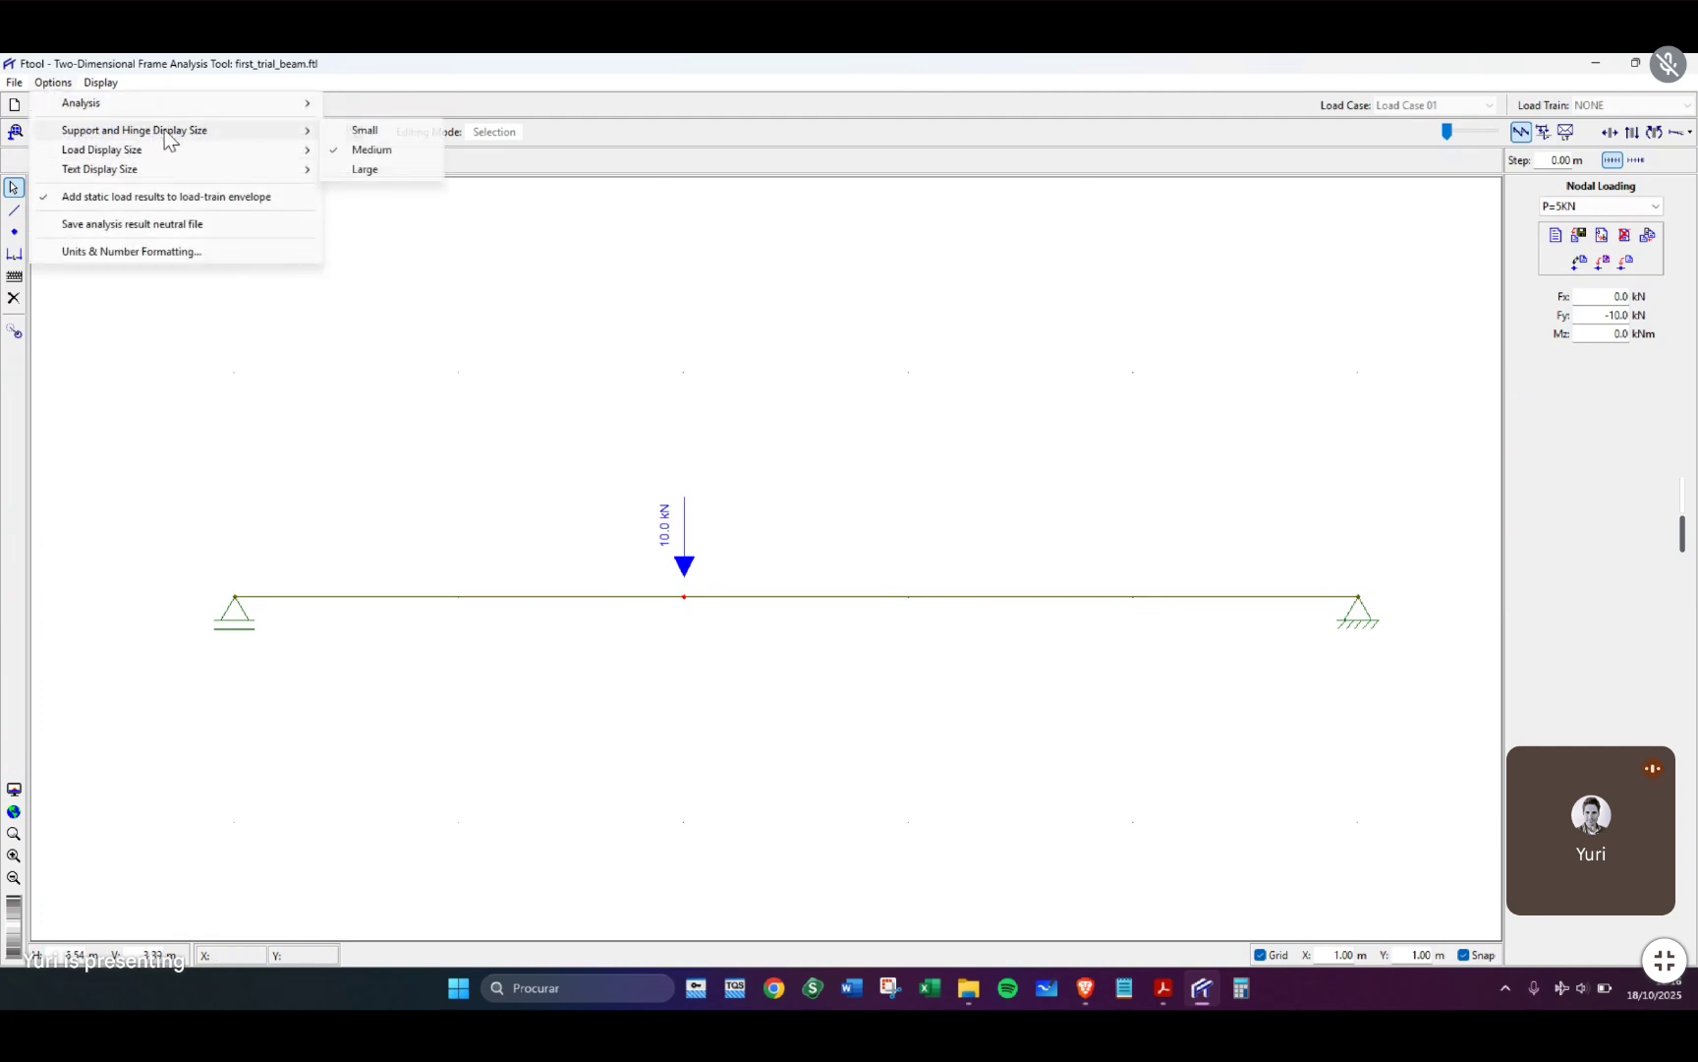
left_click(384, 168)
Set the moment Mz of the intermediate node's load to 5 kNm and reverse it to -5 kNm.
left_click_drag(587, 386, 871, 884)
double_click(1612, 335)
type("5")
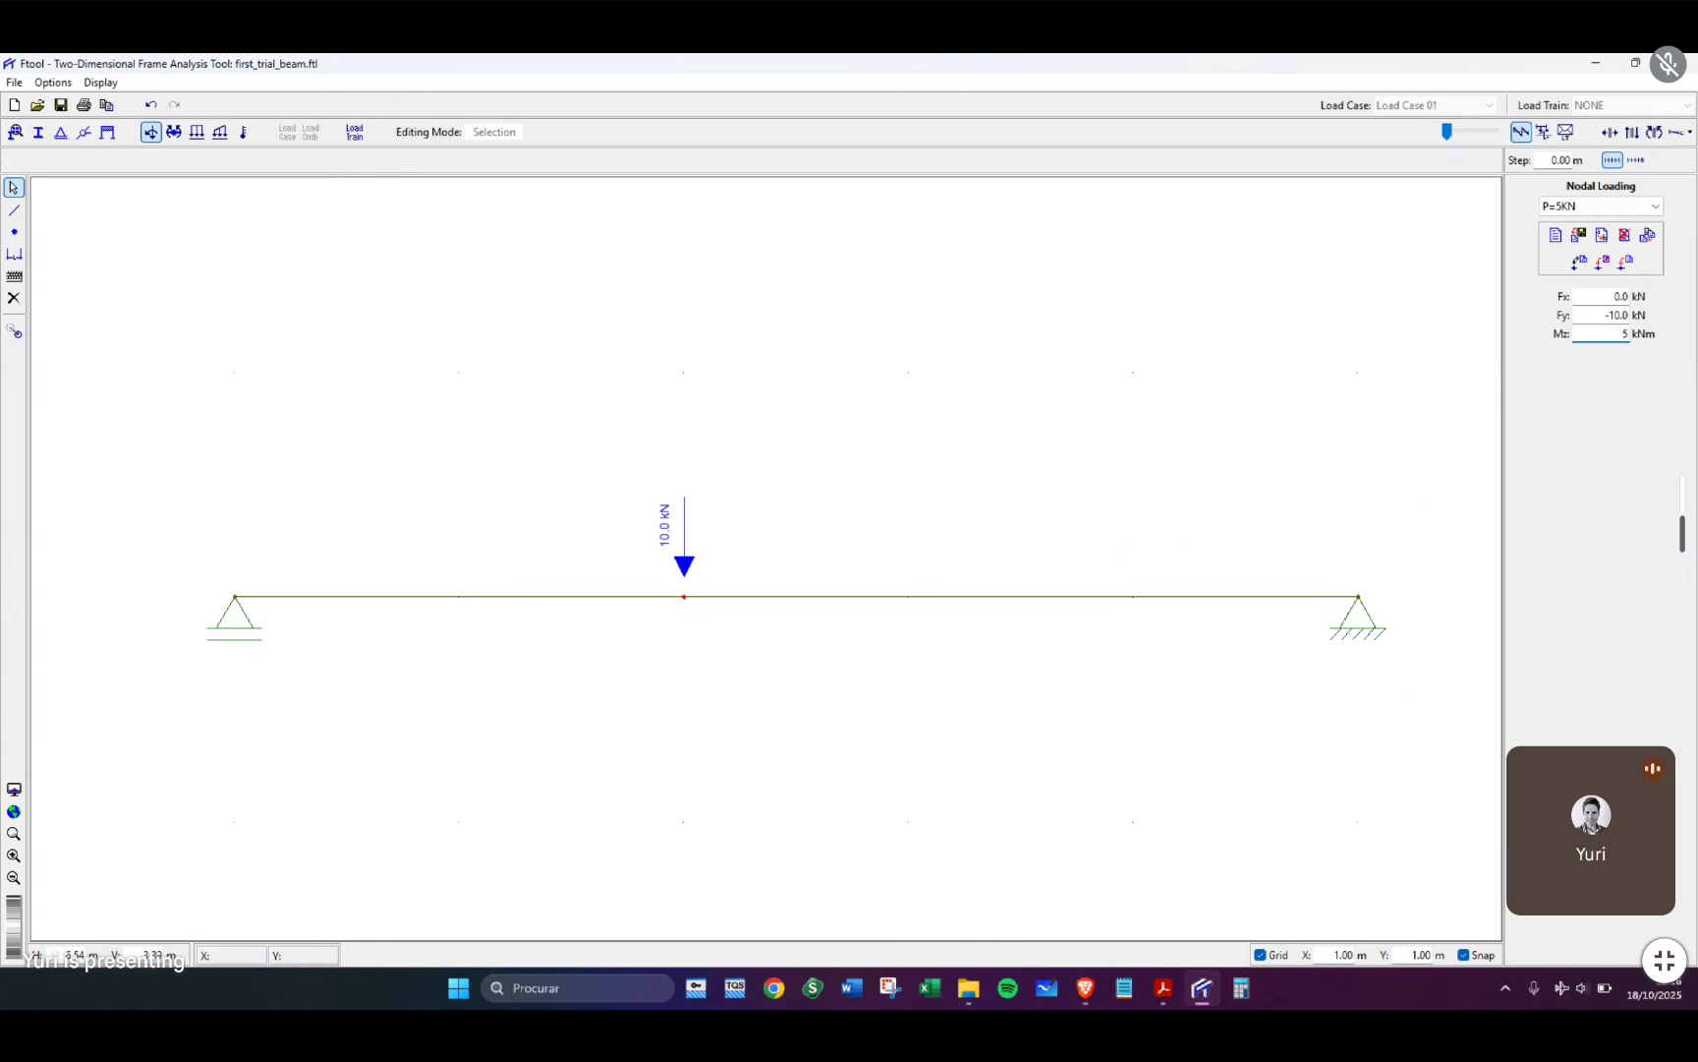
key("Return")
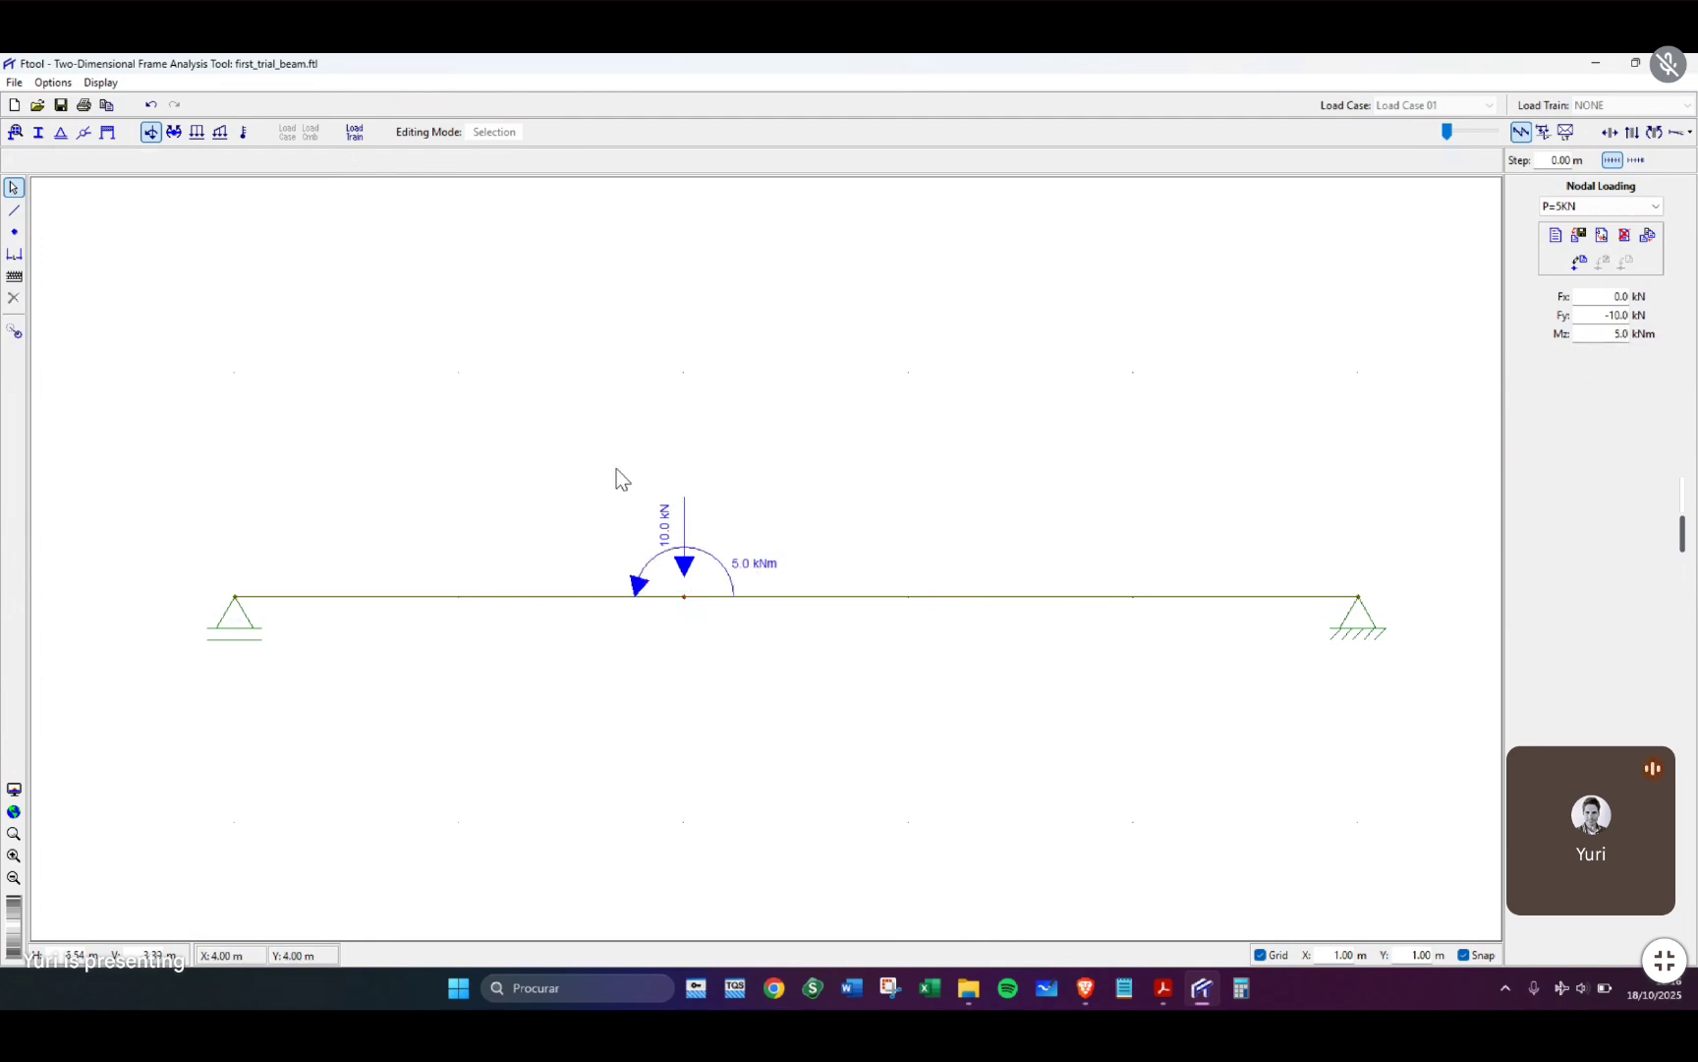
double_click(1616, 334)
type("-5.0")
key("Return")
Set the nodal load's horizontal force Fx to 7 kN and reverse it to -7 kN.
double_click(1614, 296)
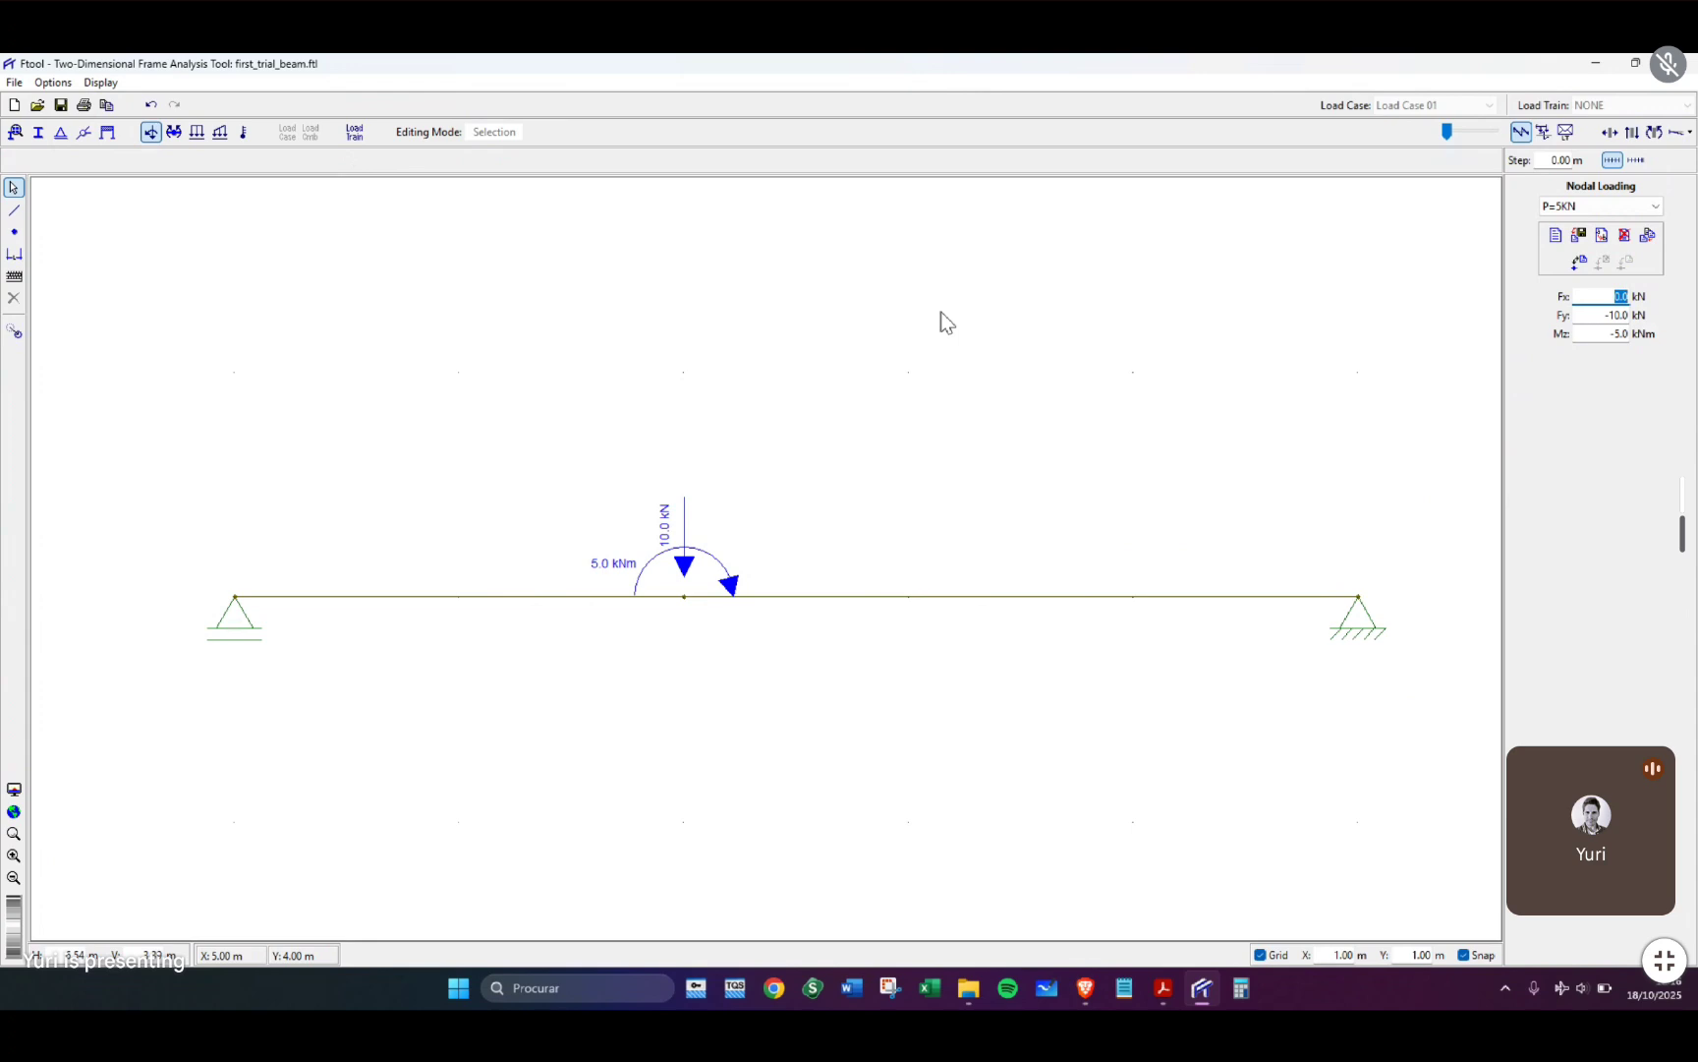
key("BackSpace")
type("7")
key("Return")
double_click(1614, 296)
type("-7.0")
key("Return")
Create member end moments labelled -3KNm with Mb -3 kNm and apply them to the right-hand beam member.
left_click(174, 131)
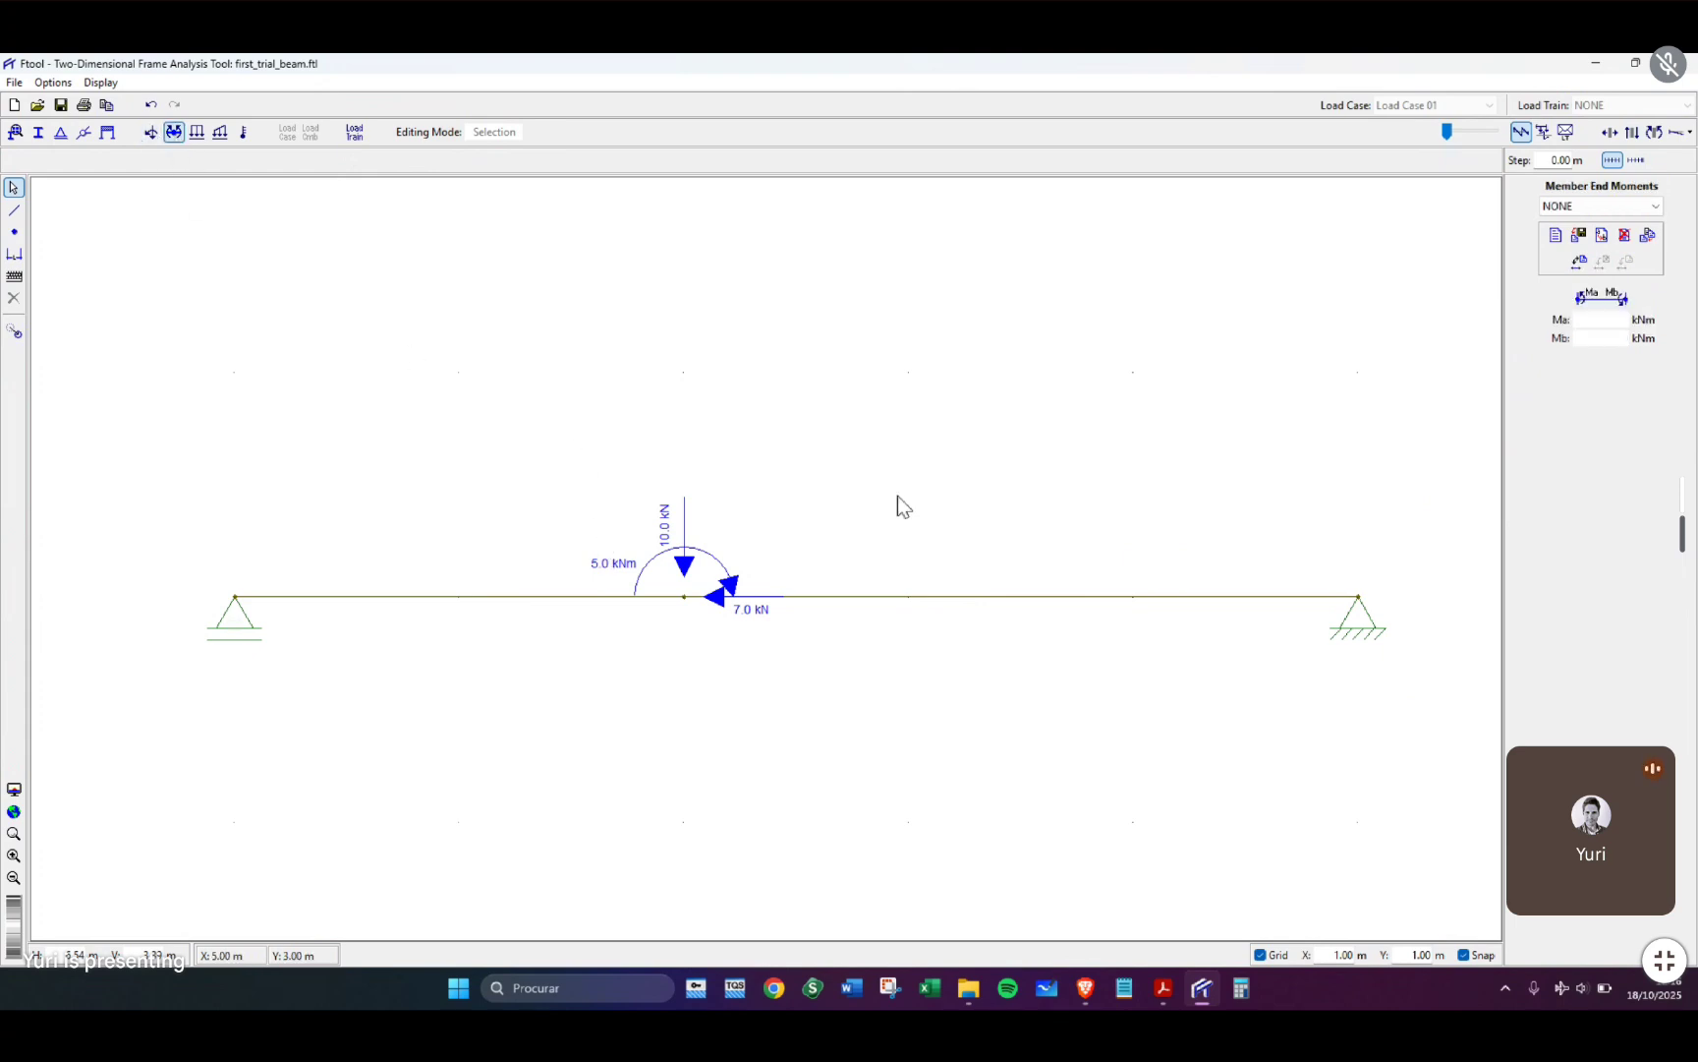
left_click_drag(1259, 663, 1116, 452)
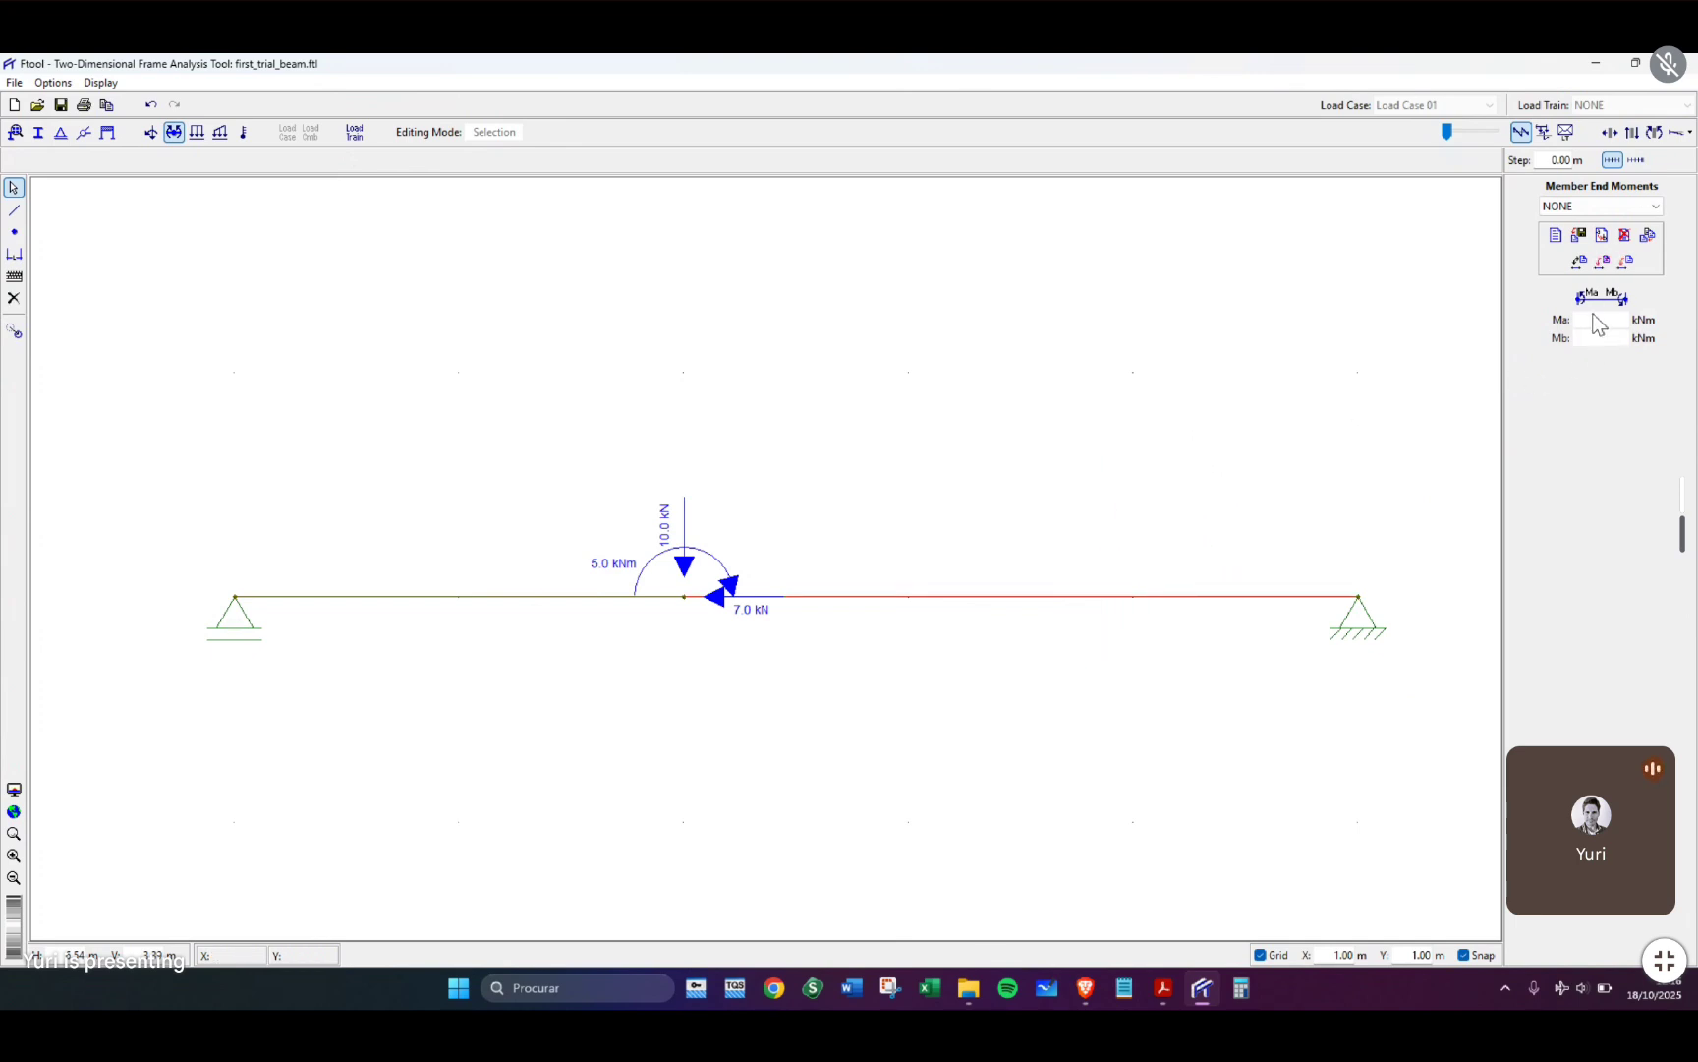
left_click(1555, 235)
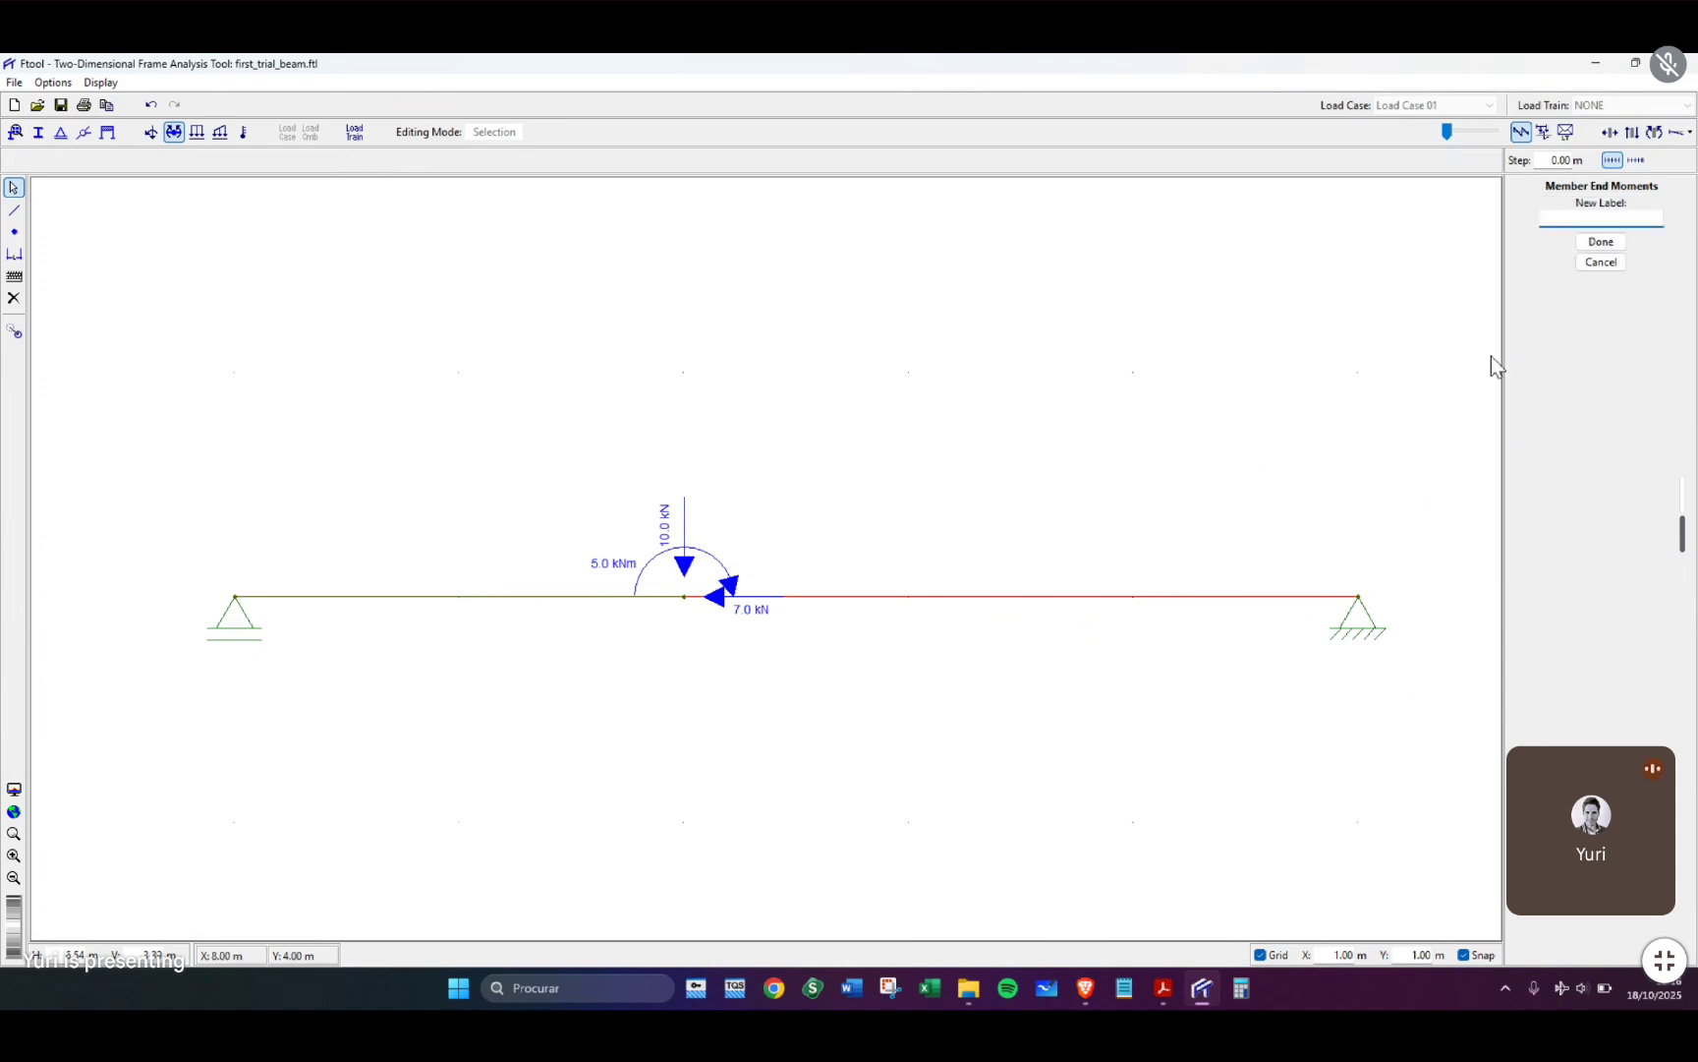
type("-3KNm")
left_click(1601, 240)
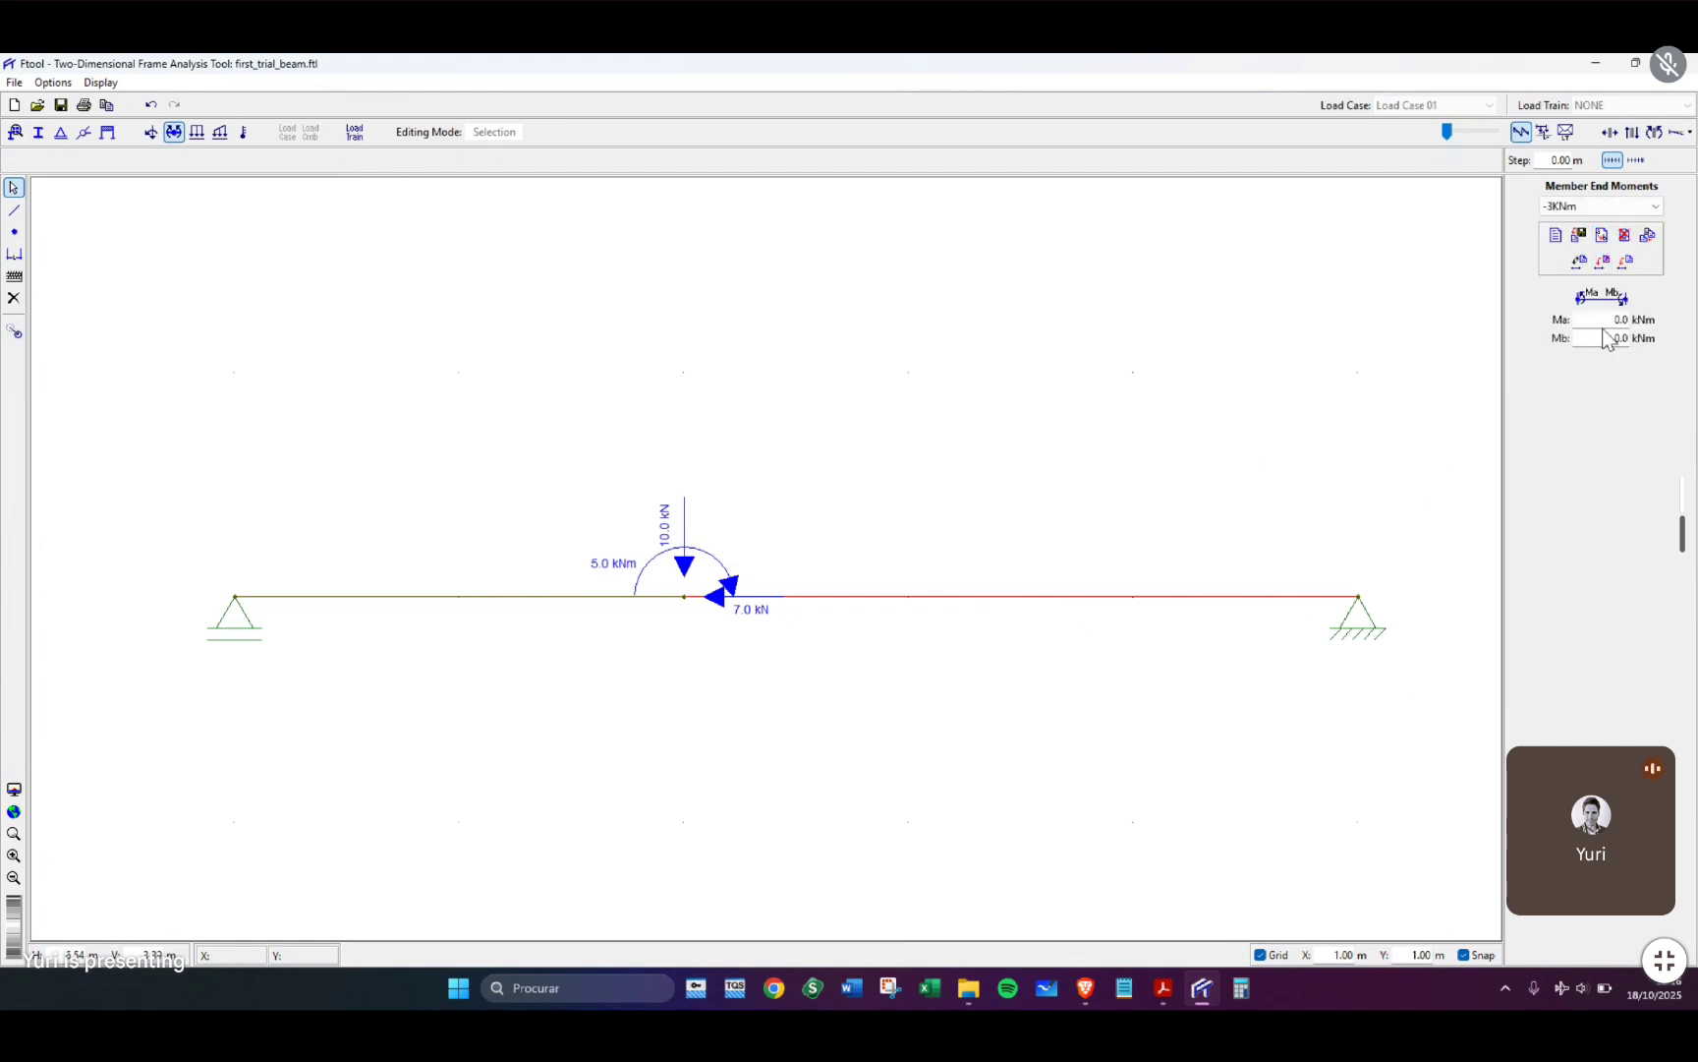
double_click(1601, 341)
type("-3")
left_click(1625, 262)
Set the right-hand member's end moment Mb to 3 kNm.
double_click(1608, 339)
type("3")
key("Return")
left_click(1396, 493)
Try an end moment Ma of -3 kNm on the right-hand member and reset it to 0.
left_click_drag(1248, 636, 1182, 468)
double_click(1617, 319)
type("-3")
left_click(869, 619)
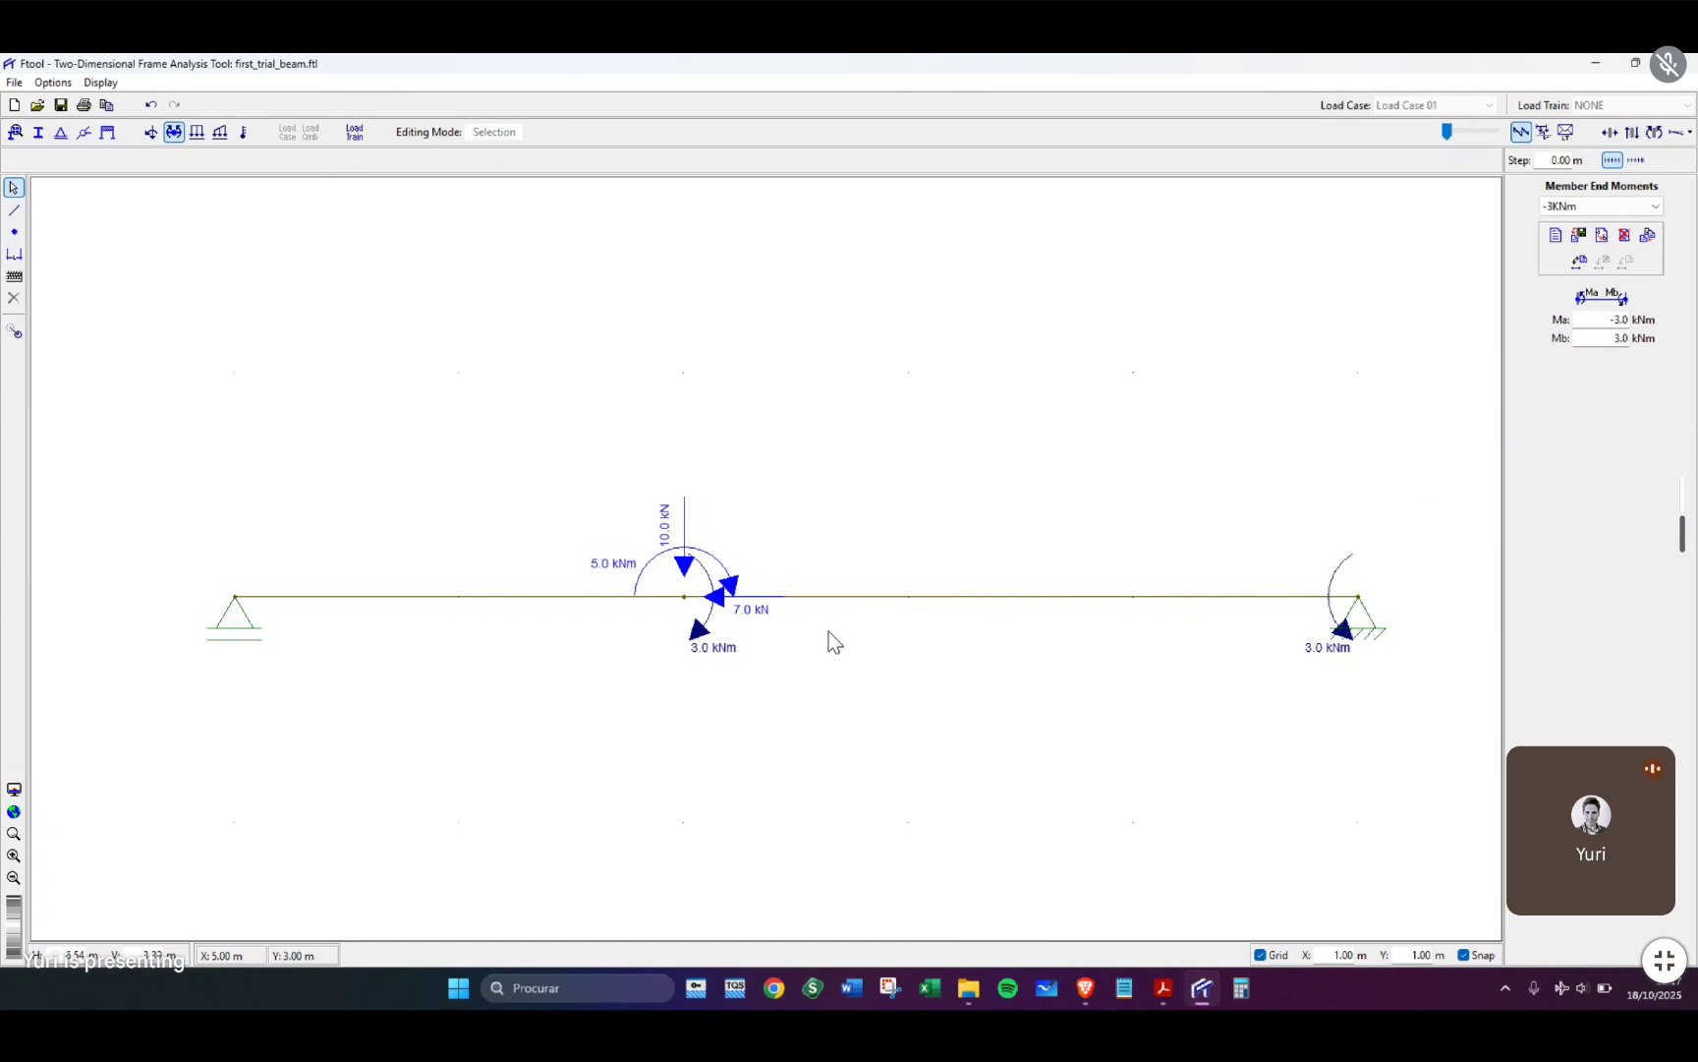
double_click(1599, 317)
type("0")
key("Return")
Create a uniform load labelled Q=4KNm with Qy -4 kN/m and apply it to the left-hand beam member.
left_click(196, 133)
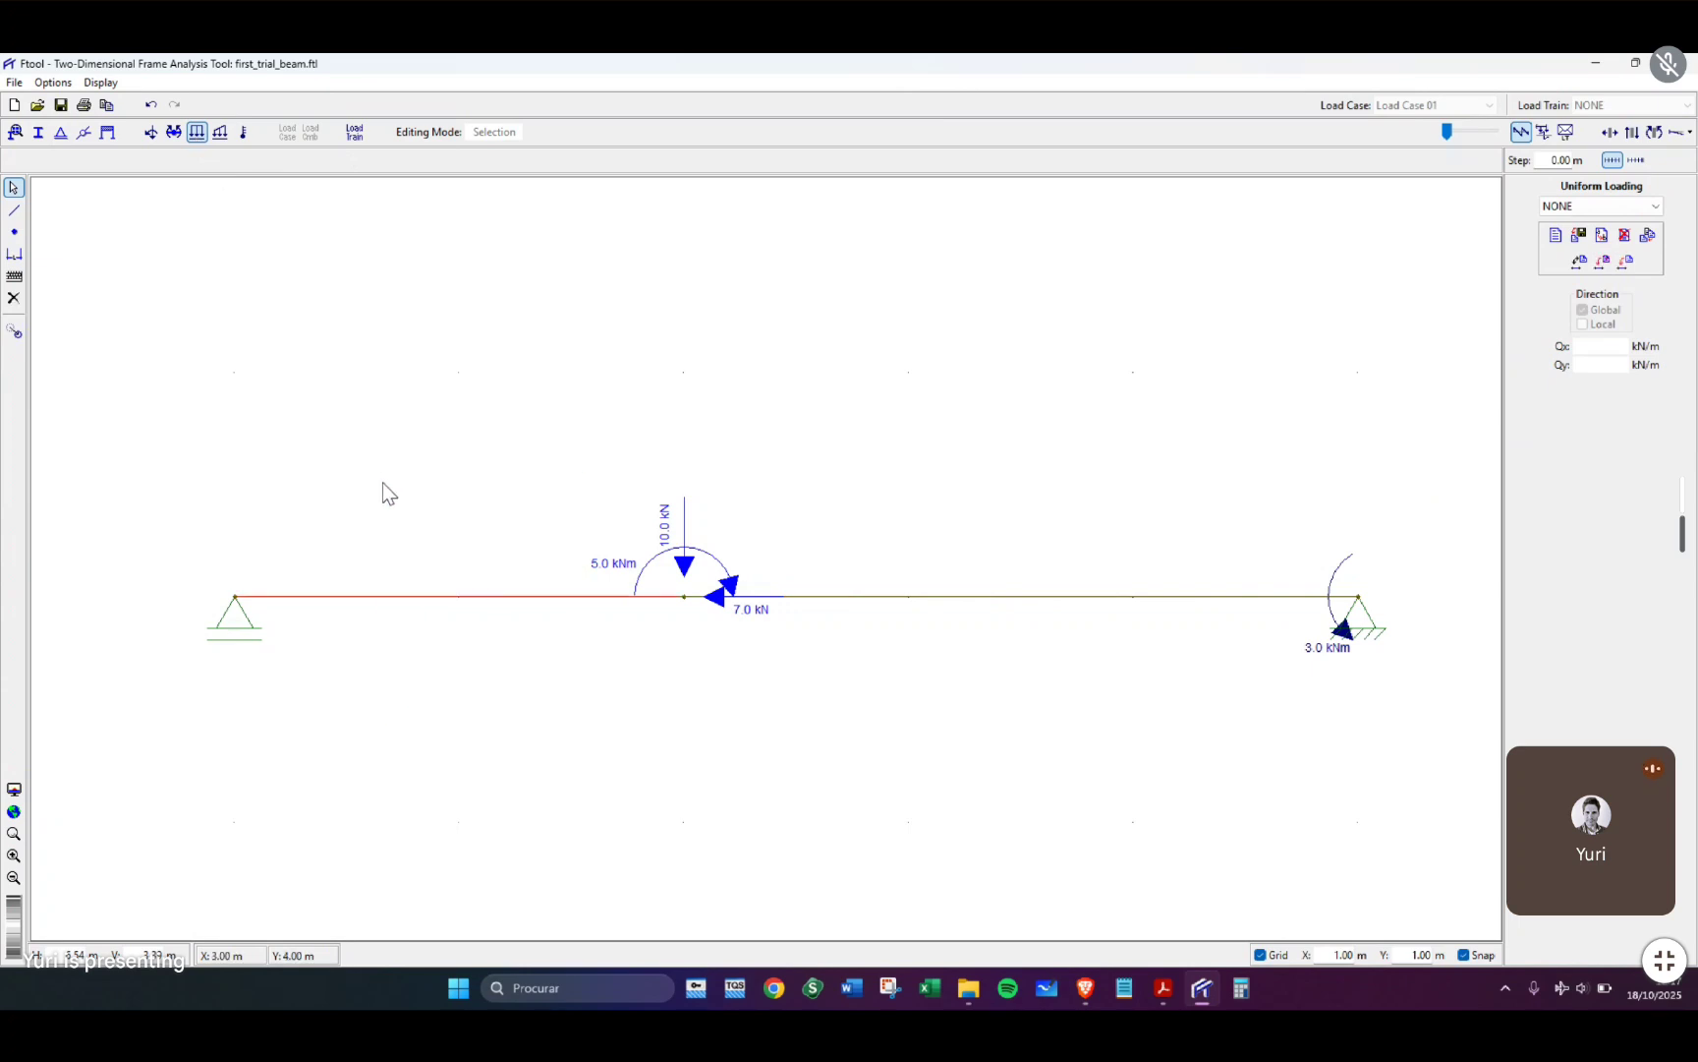
left_click(1555, 236)
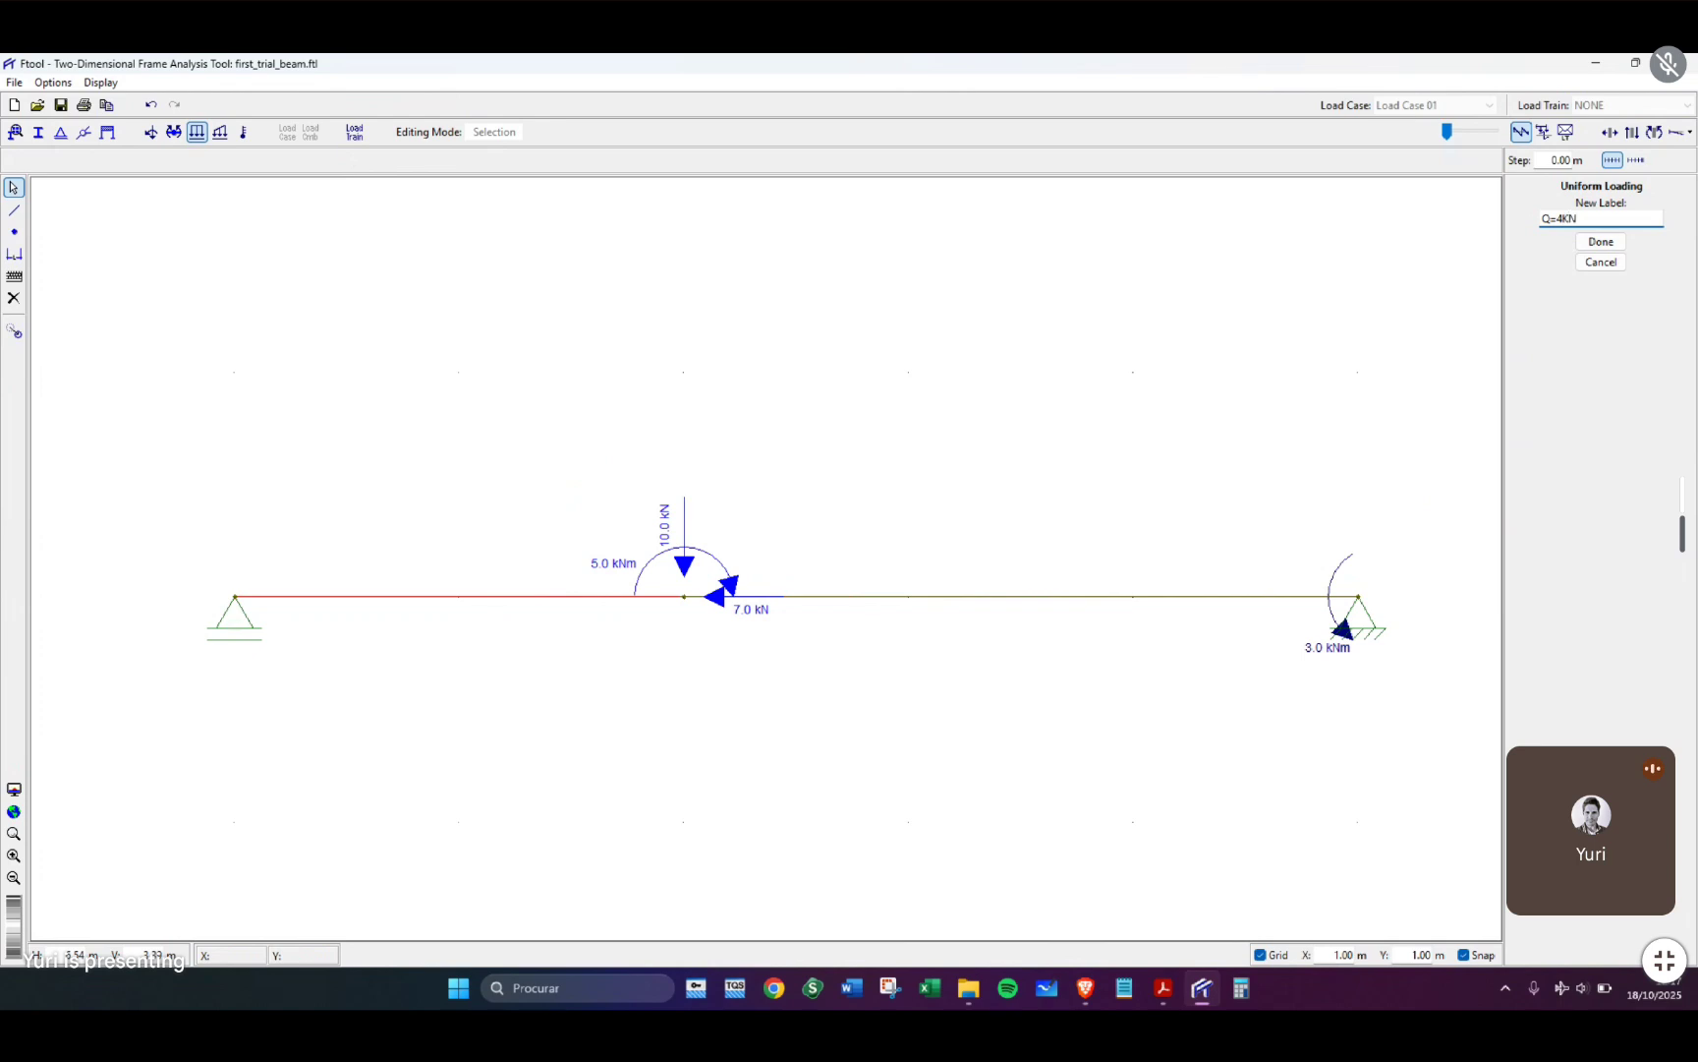
left_click(1601, 242)
left_click(1615, 364)
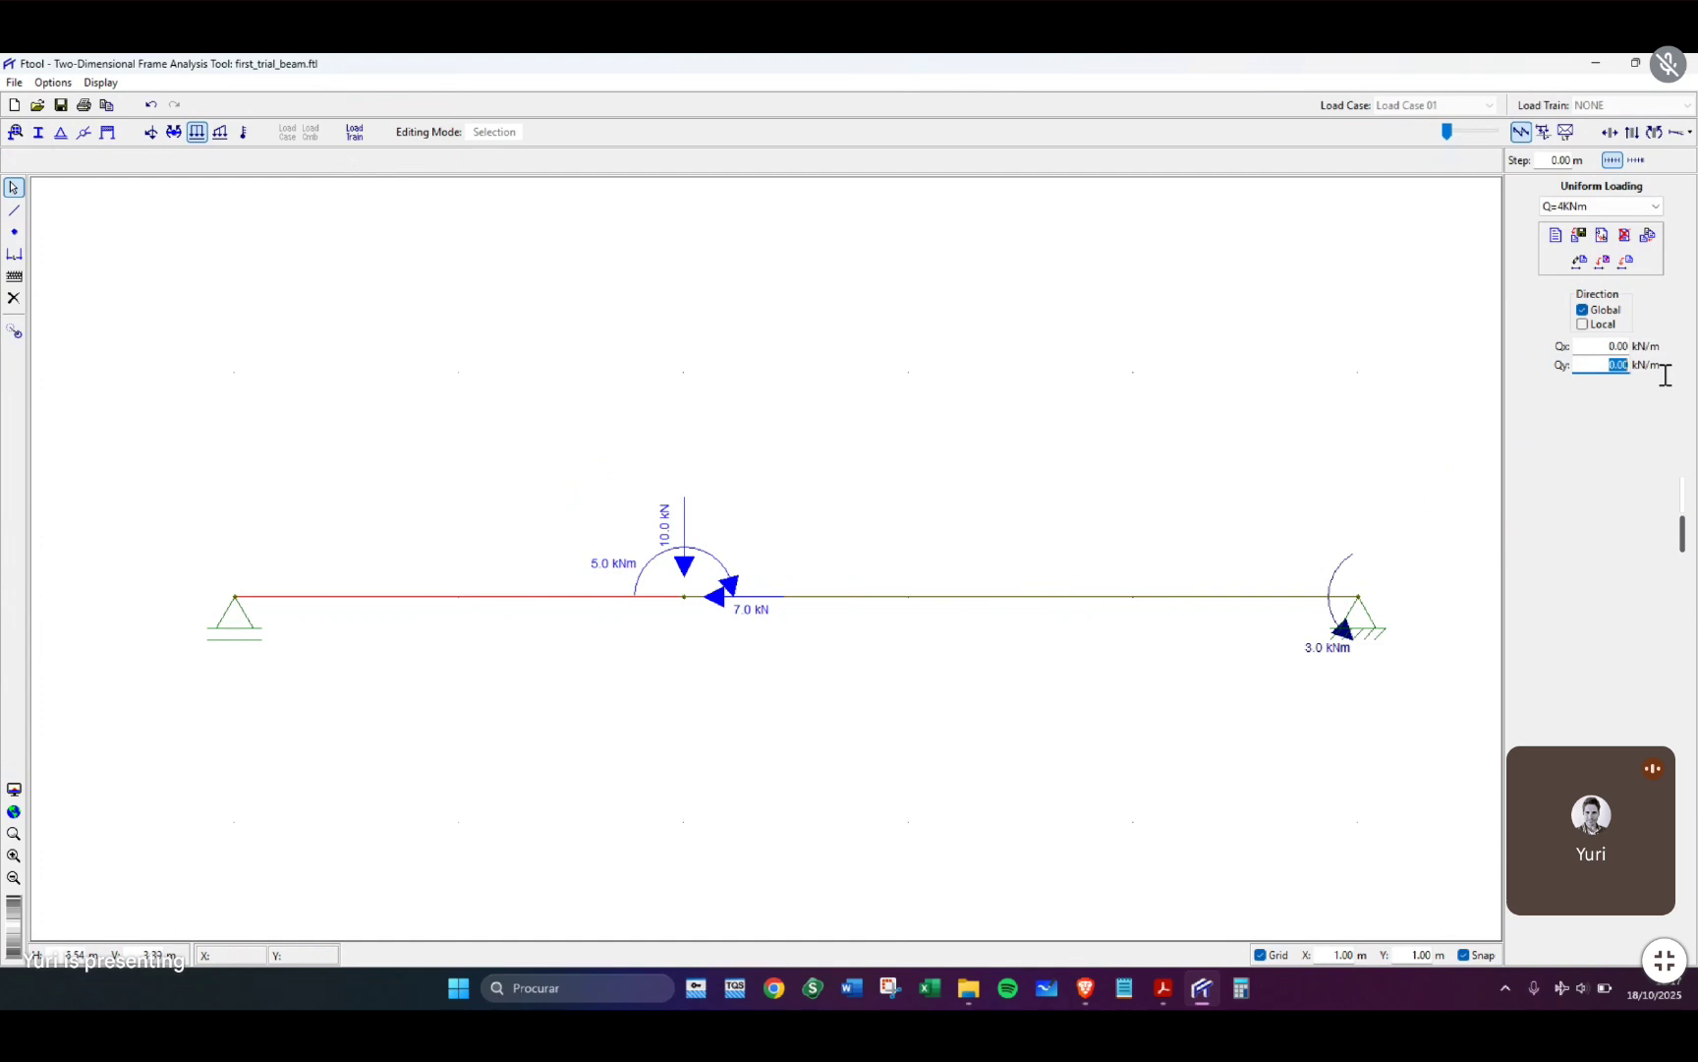
type("-4")
key("Return")
left_click(1624, 260)
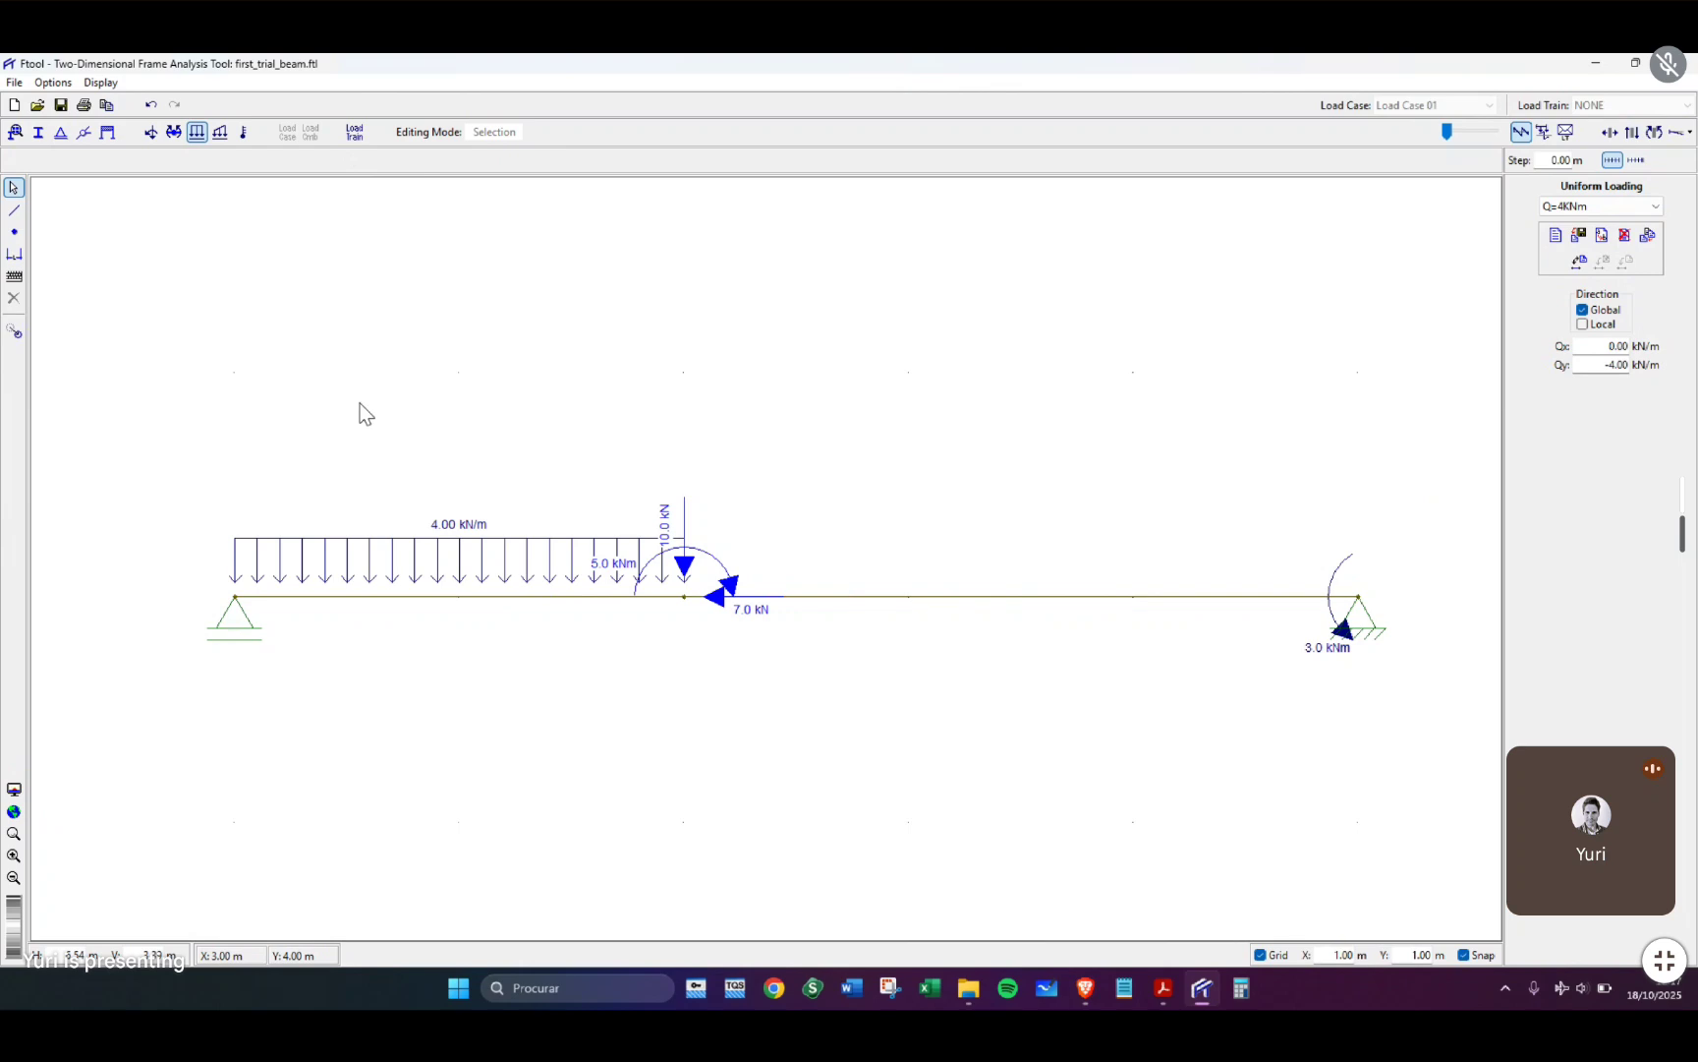
Try the left-hand uniform load with Qy reversed to 4 kN/m and restore it to -4 kN/m.
left_click(1593, 365)
key("Return")
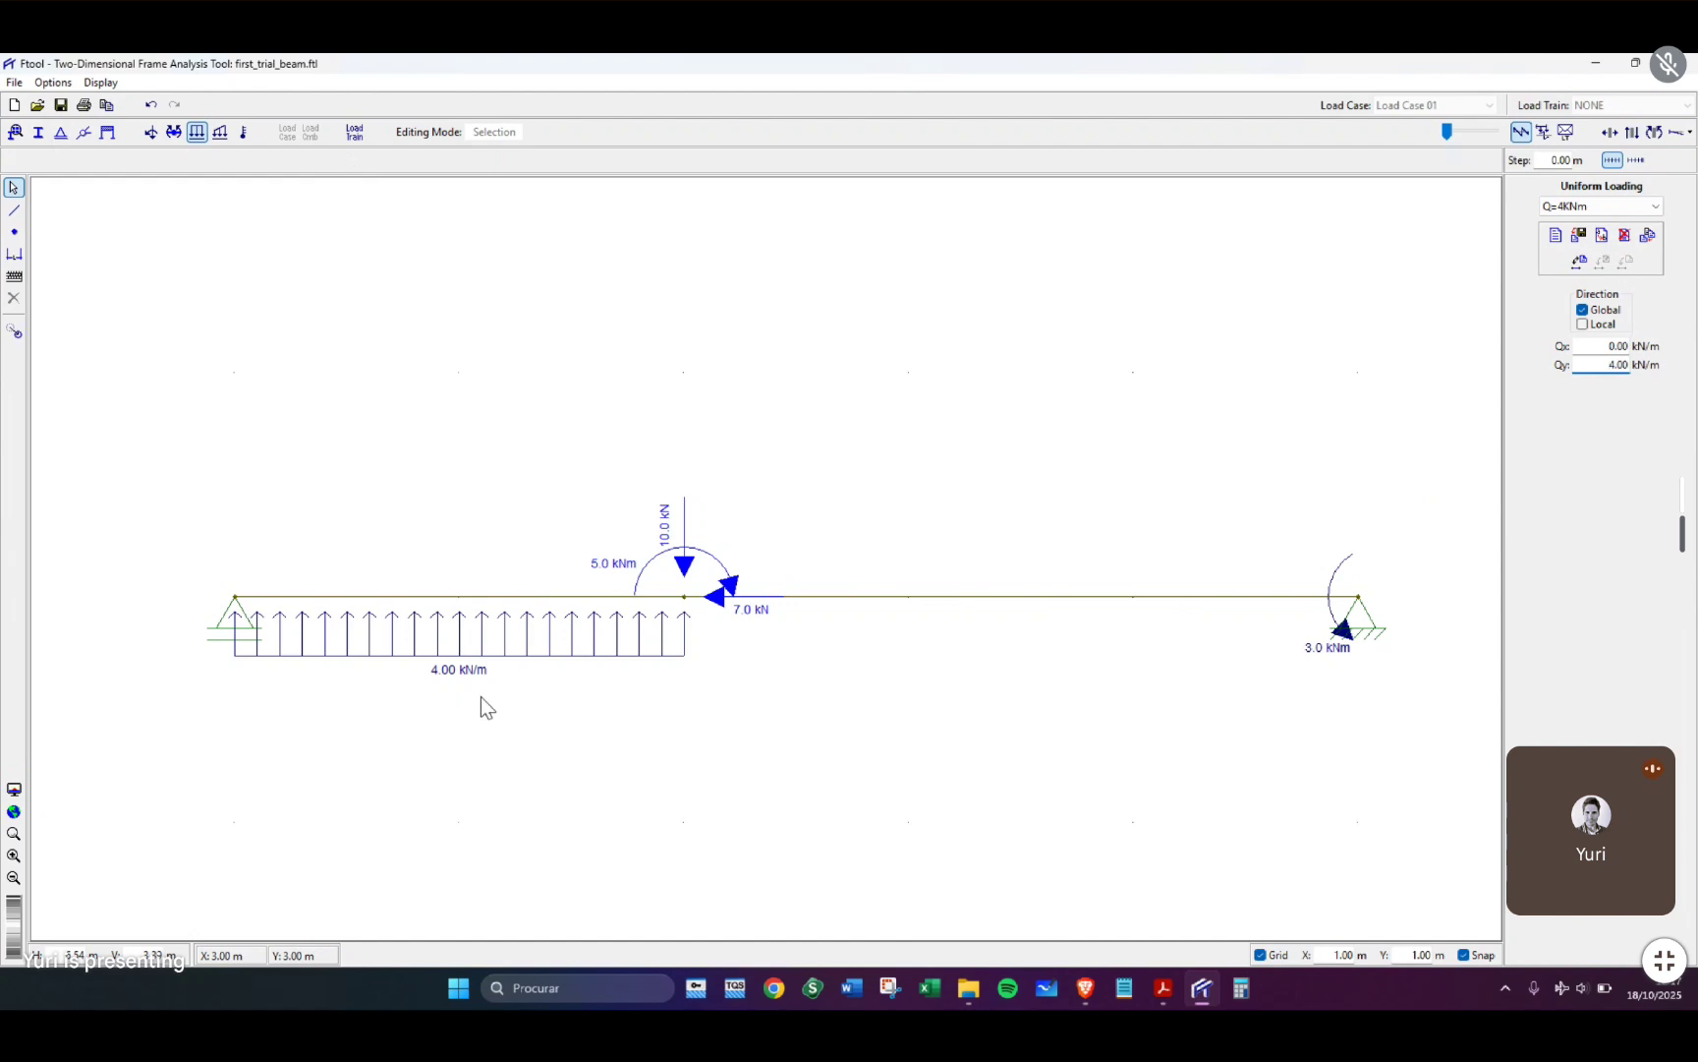
left_click(1600, 361)
type("-")
key("Return")
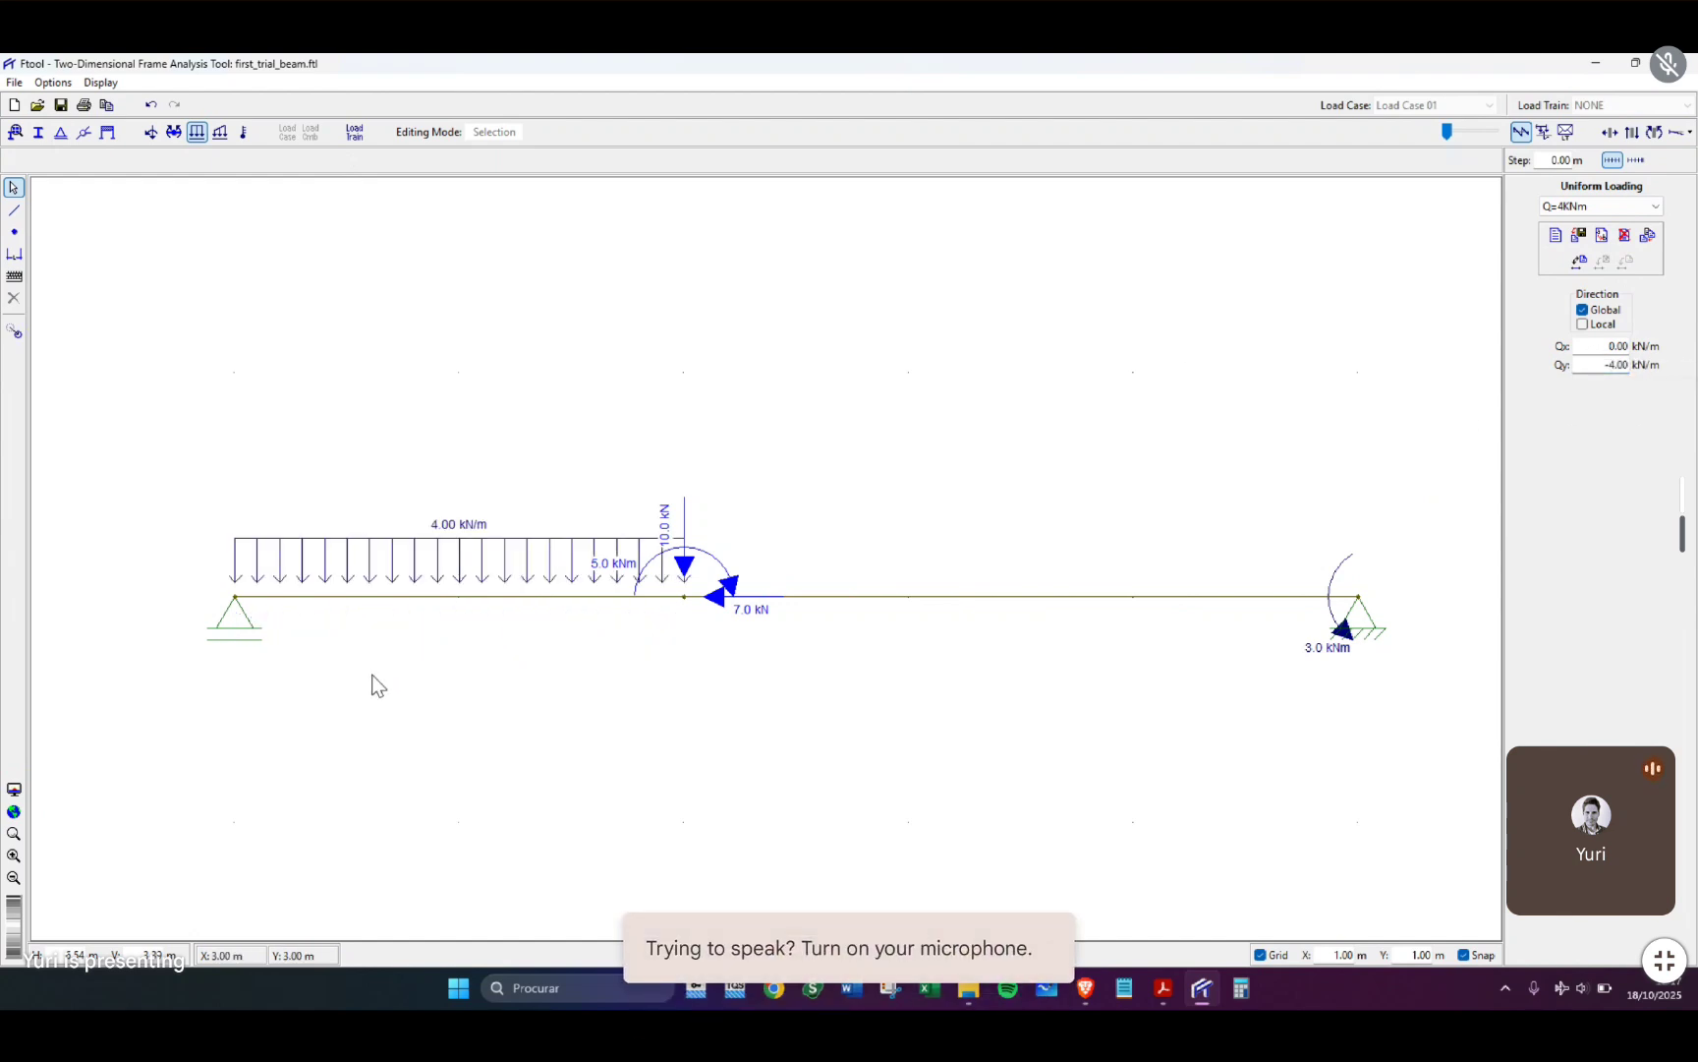
Make the left-hand uniform load purely horizontal with Qx 3 kN/m and Qy 0.
left_click_drag(1598, 346, 1630, 346)
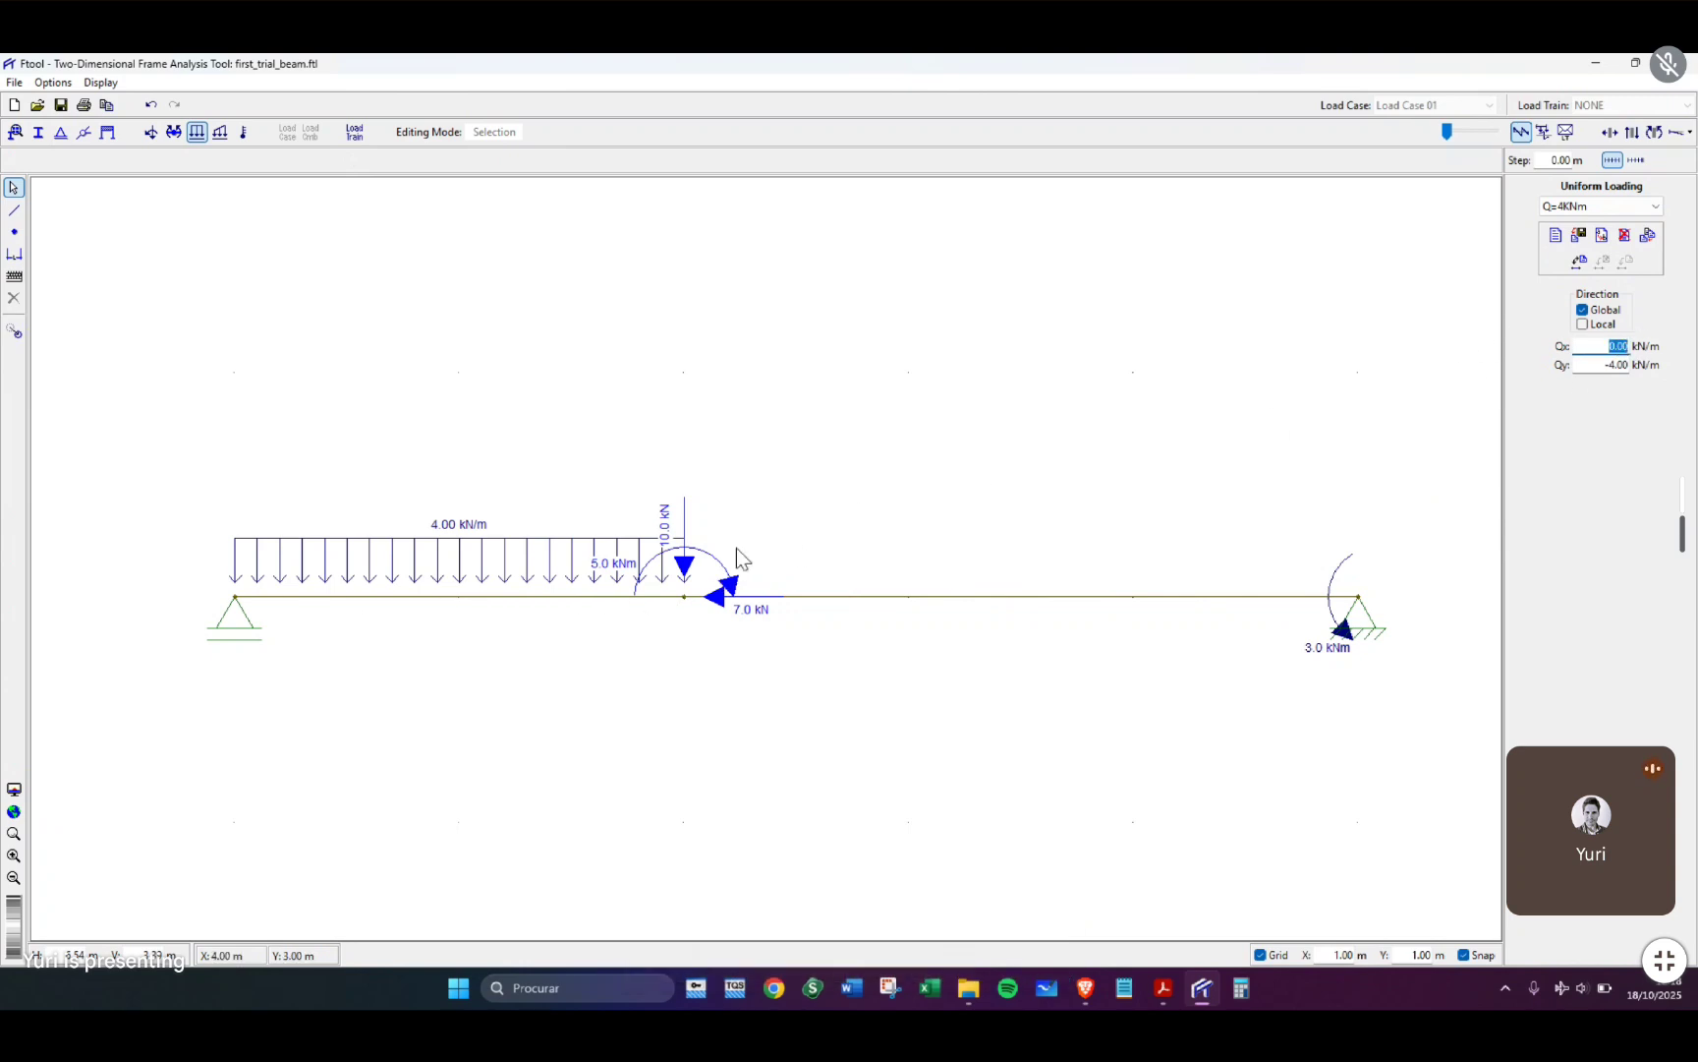
double_click(1598, 346)
type("3")
key("Return")
double_click(1587, 366)
type("0")
key("Return")
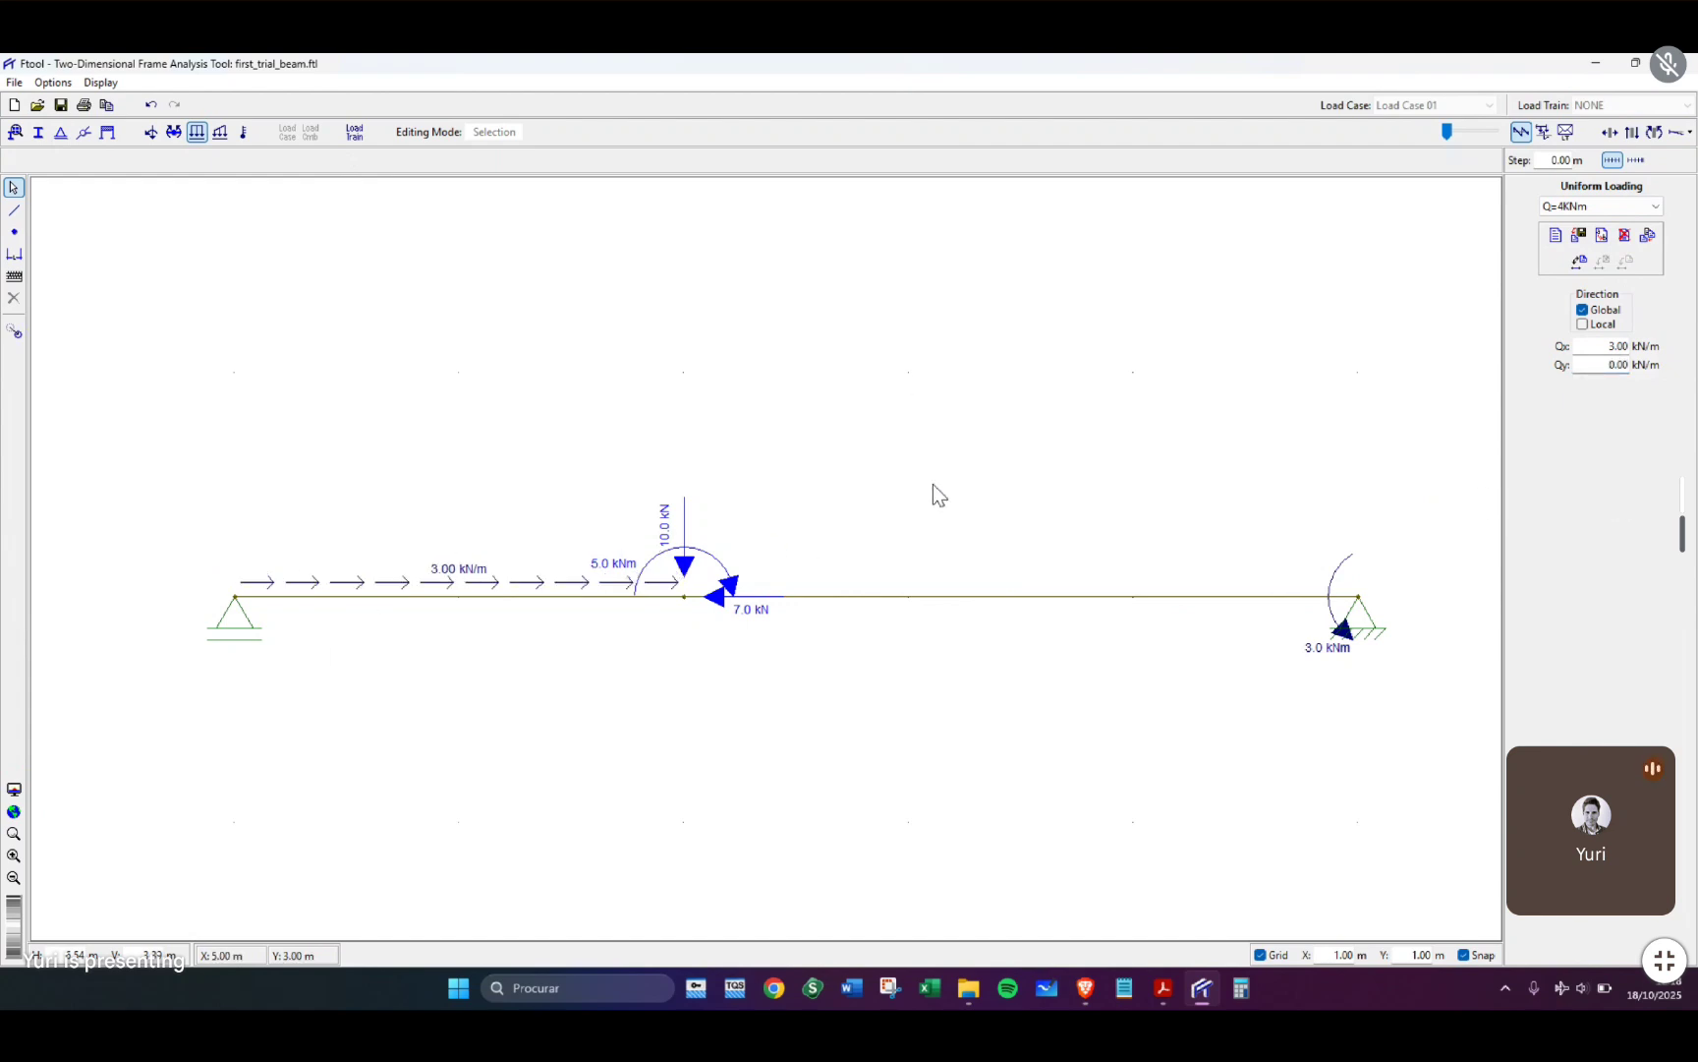
Set the left-hand uniform load's vertical component Qy to 5 kN/m to make the load inclined.
double_click(1597, 365)
type("5")
key("Return")
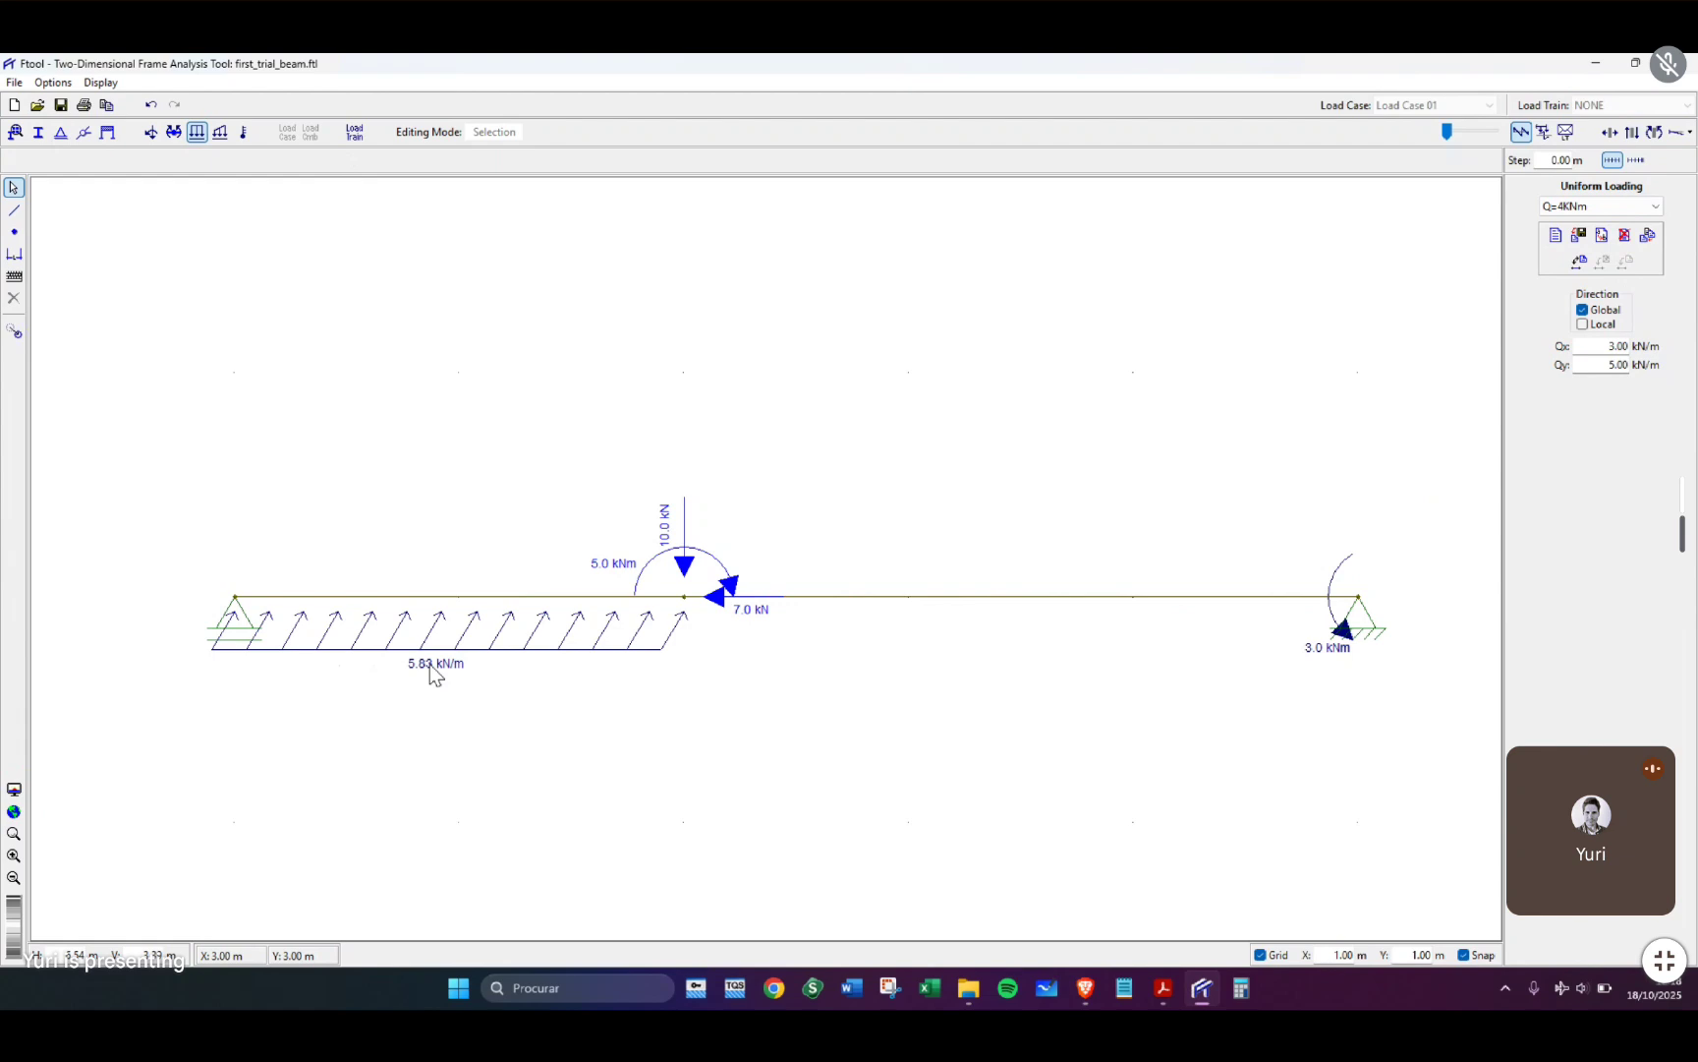
Set the left-hand uniform load back to Qy -4 kN/m and Qx 0.
double_click(1607, 365)
type("-4")
key("shift+Tab")
type("0")
key("Return")
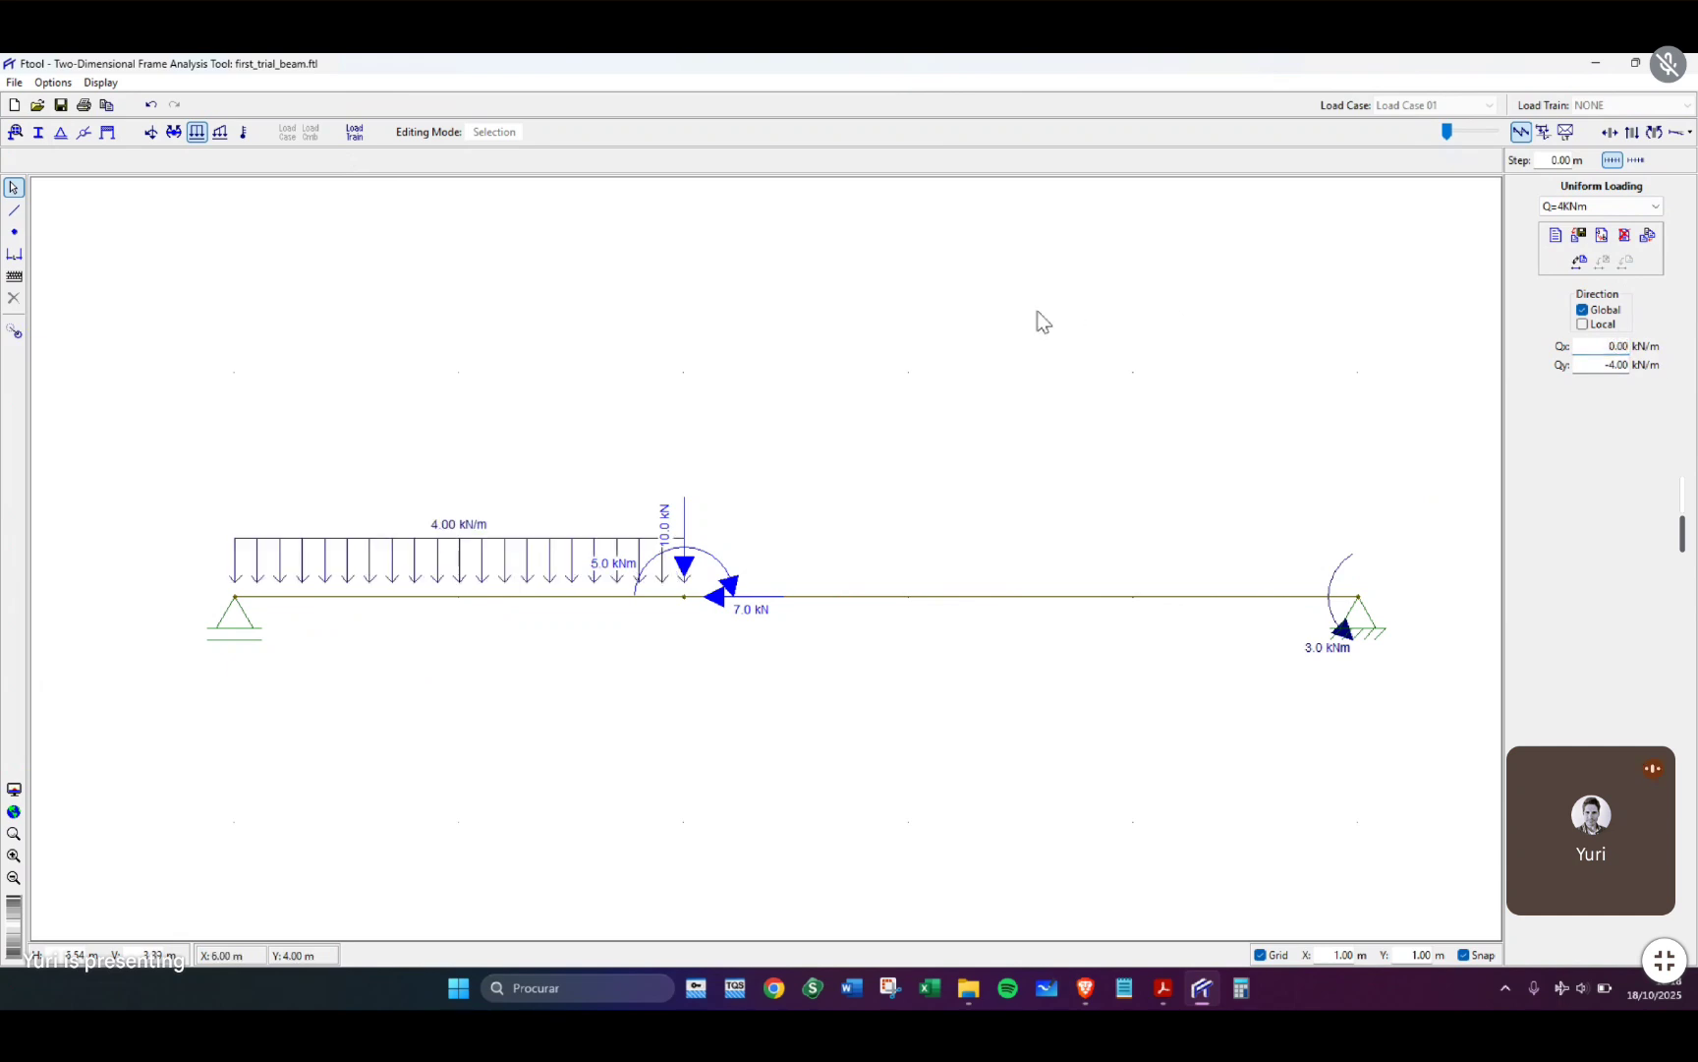
Create a uniform load labelled P=2KN/m with Qx 2 kN/m and apply it to the right-hand beam member.
left_click(1555, 236)
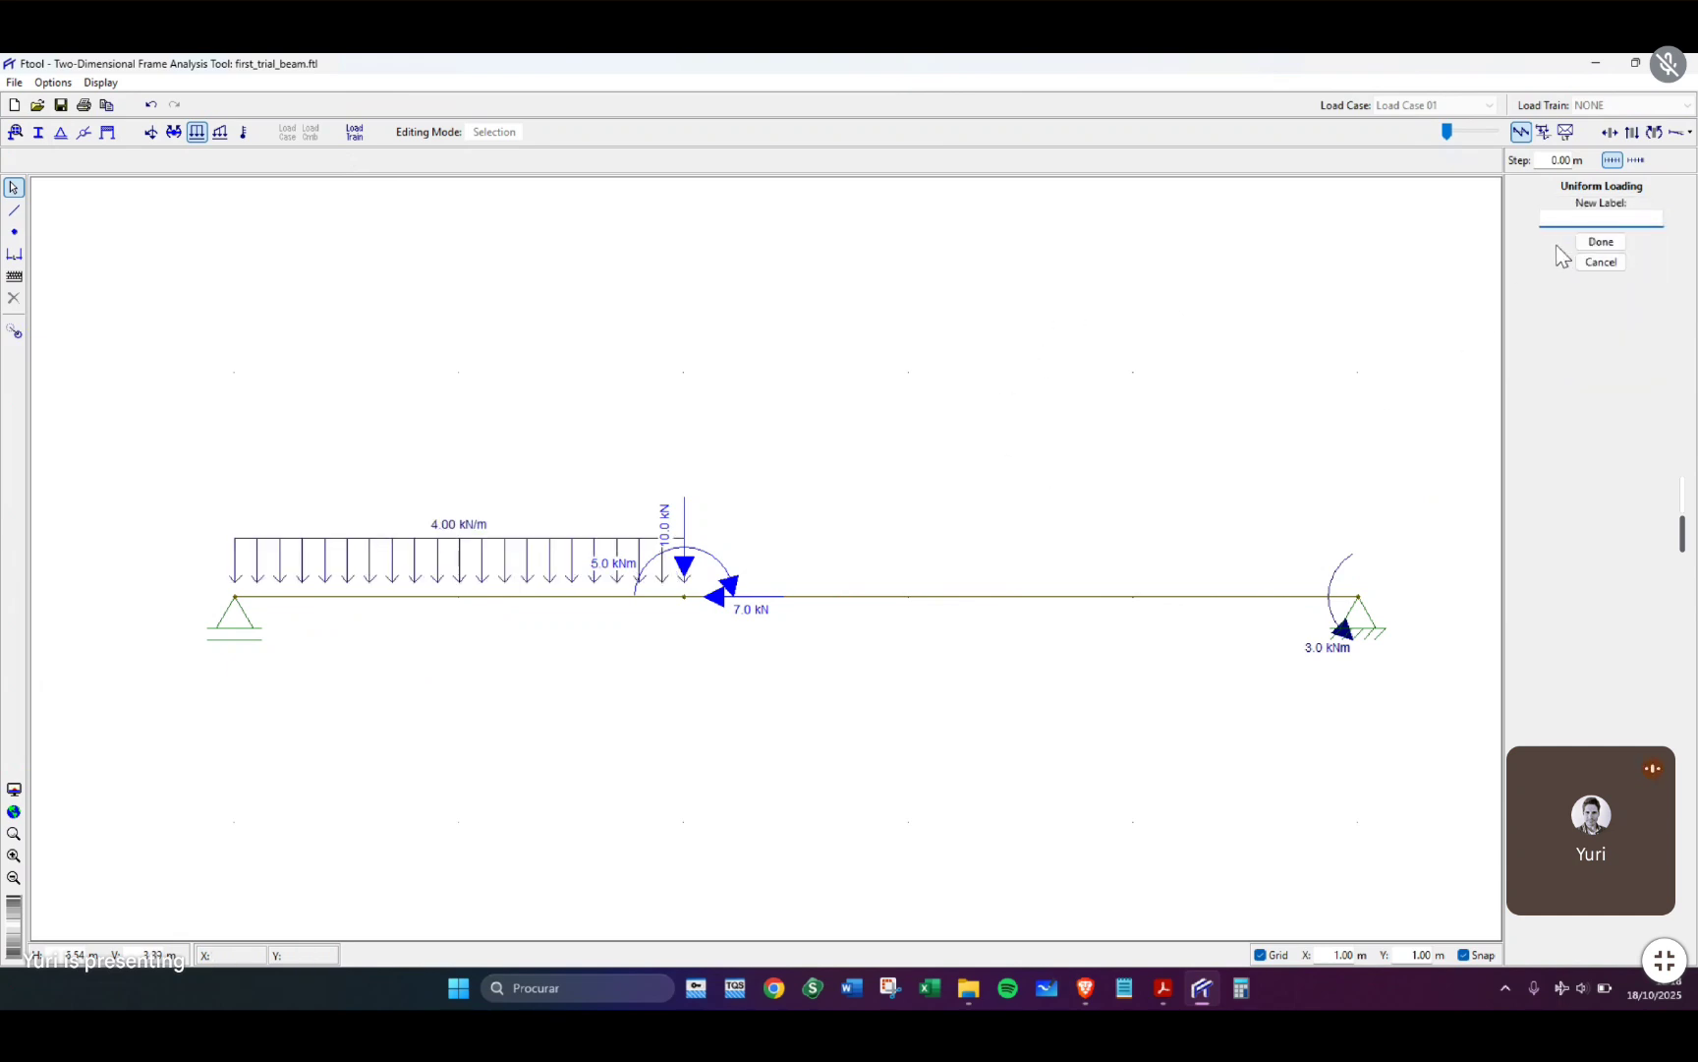
type("P")
type("/m")
left_click(1612, 245)
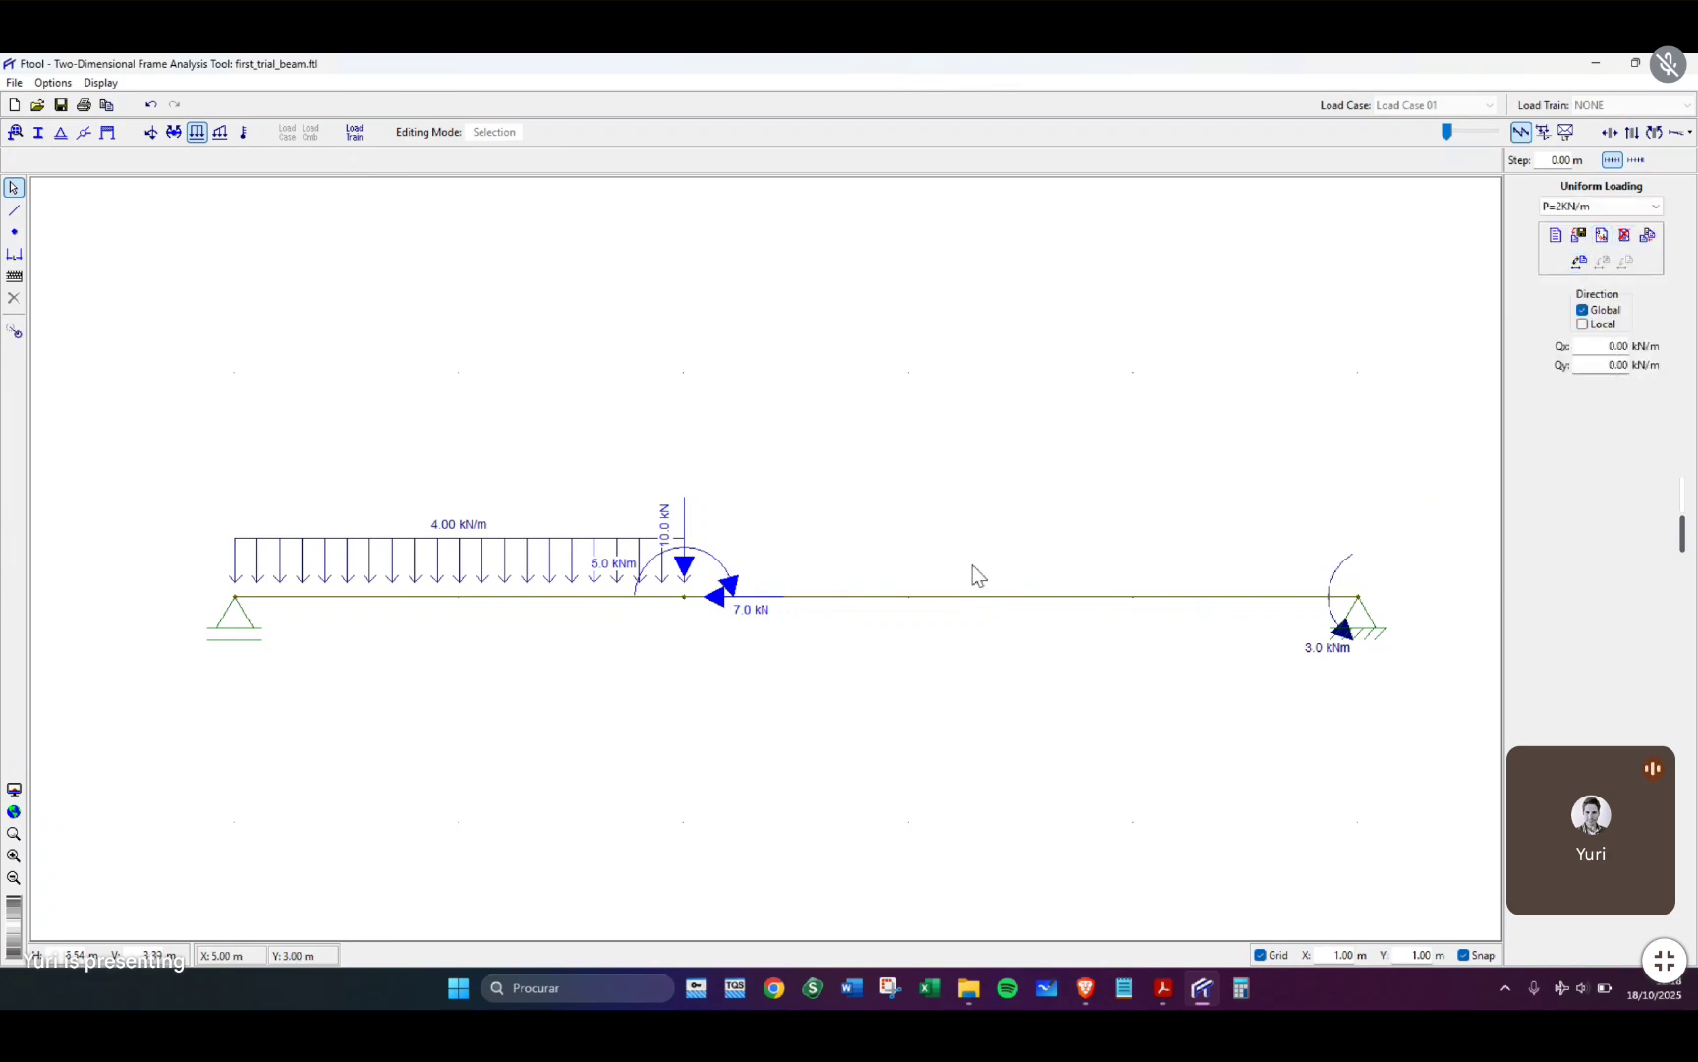
left_click_drag(1110, 640, 988, 503)
double_click(1598, 346)
type("-2")
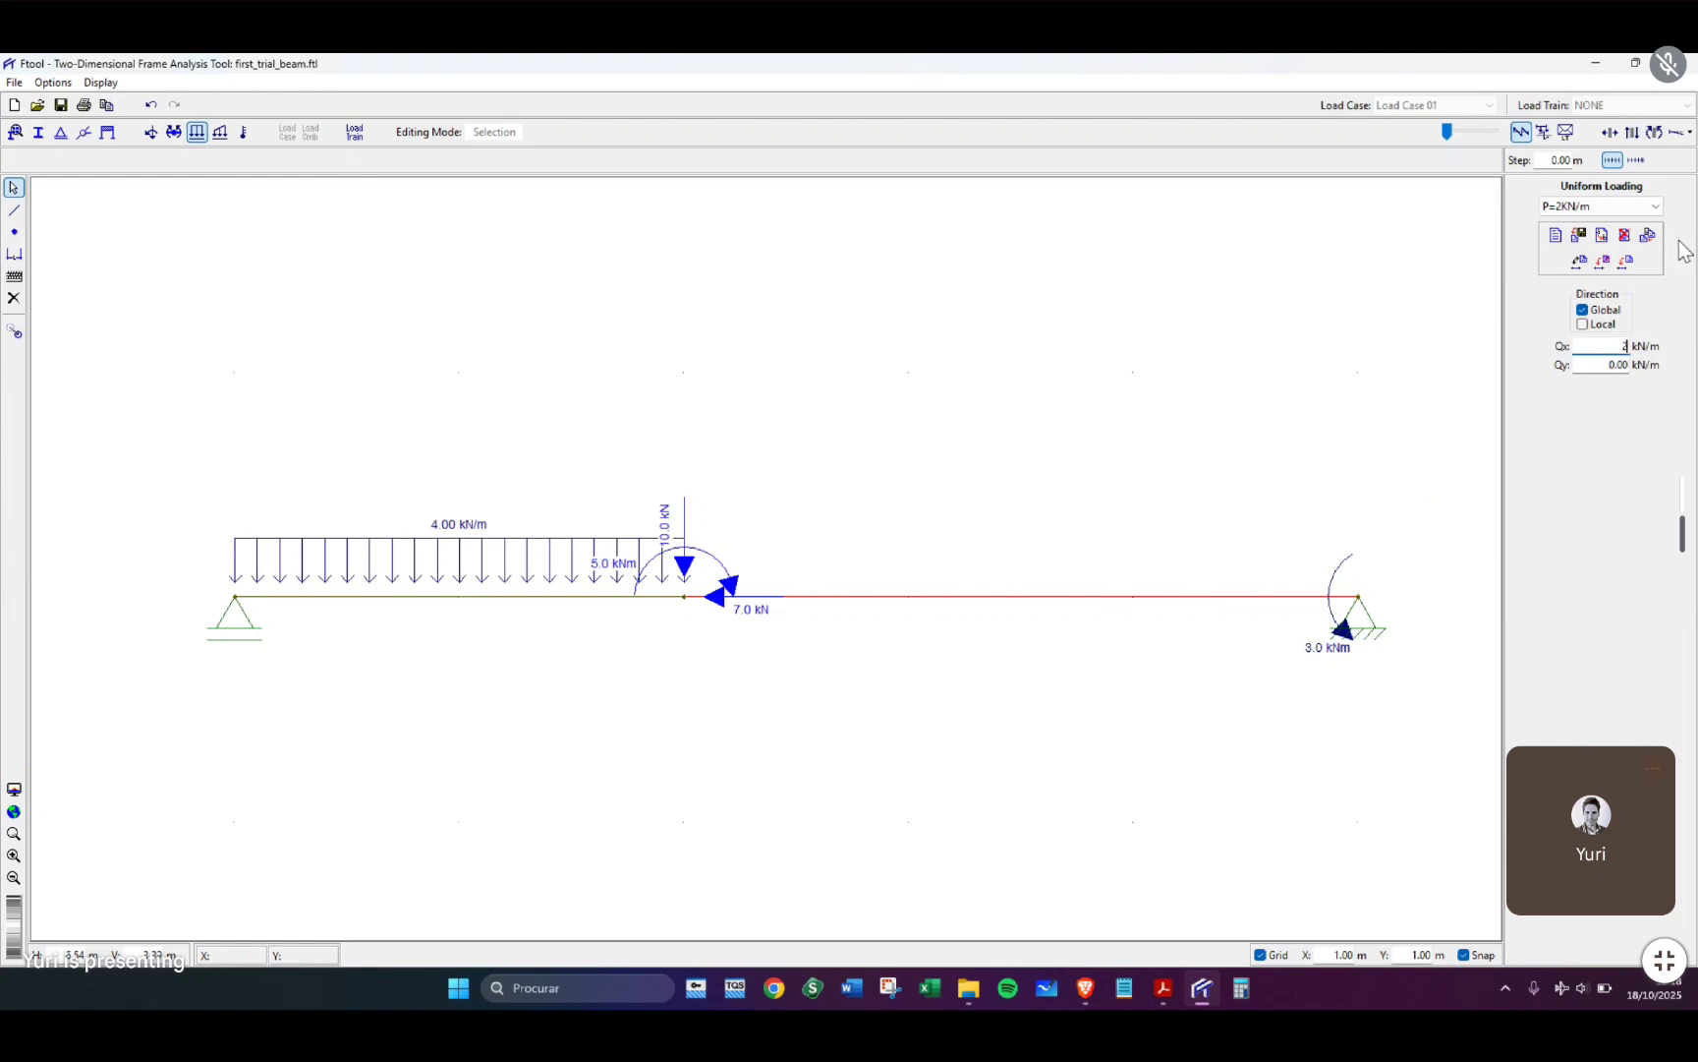
left_click(1626, 261)
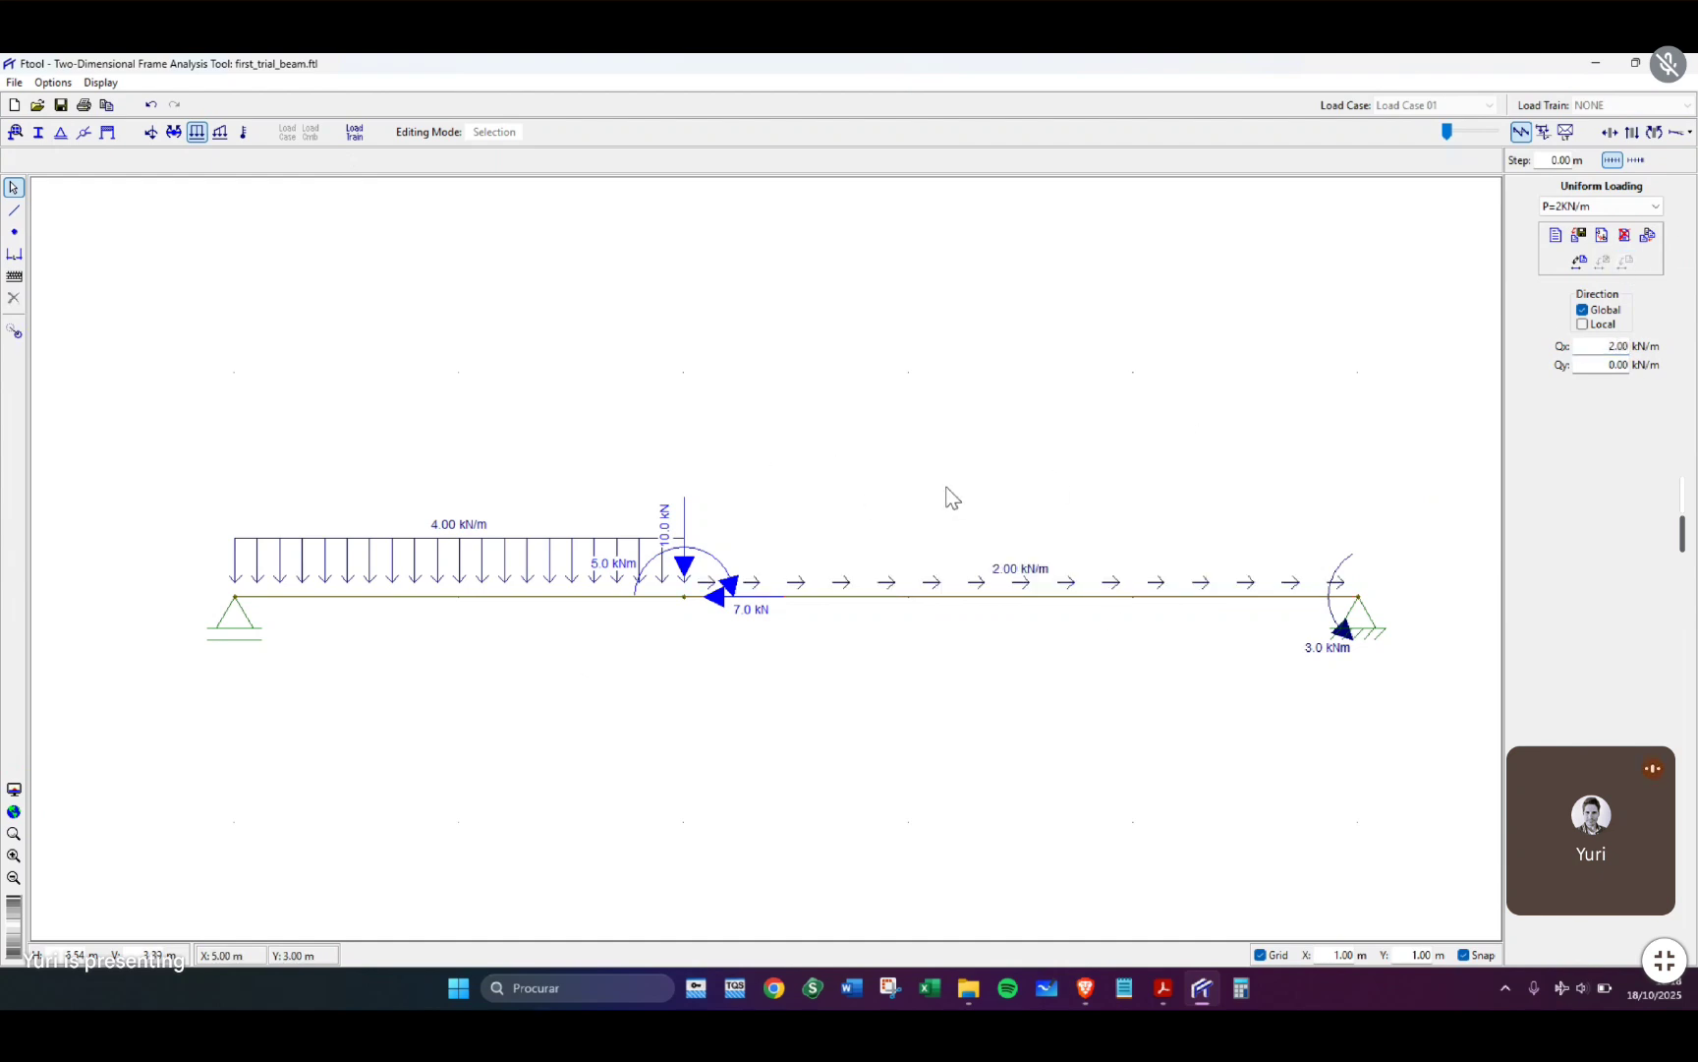
left_click_drag(1078, 663, 958, 492)
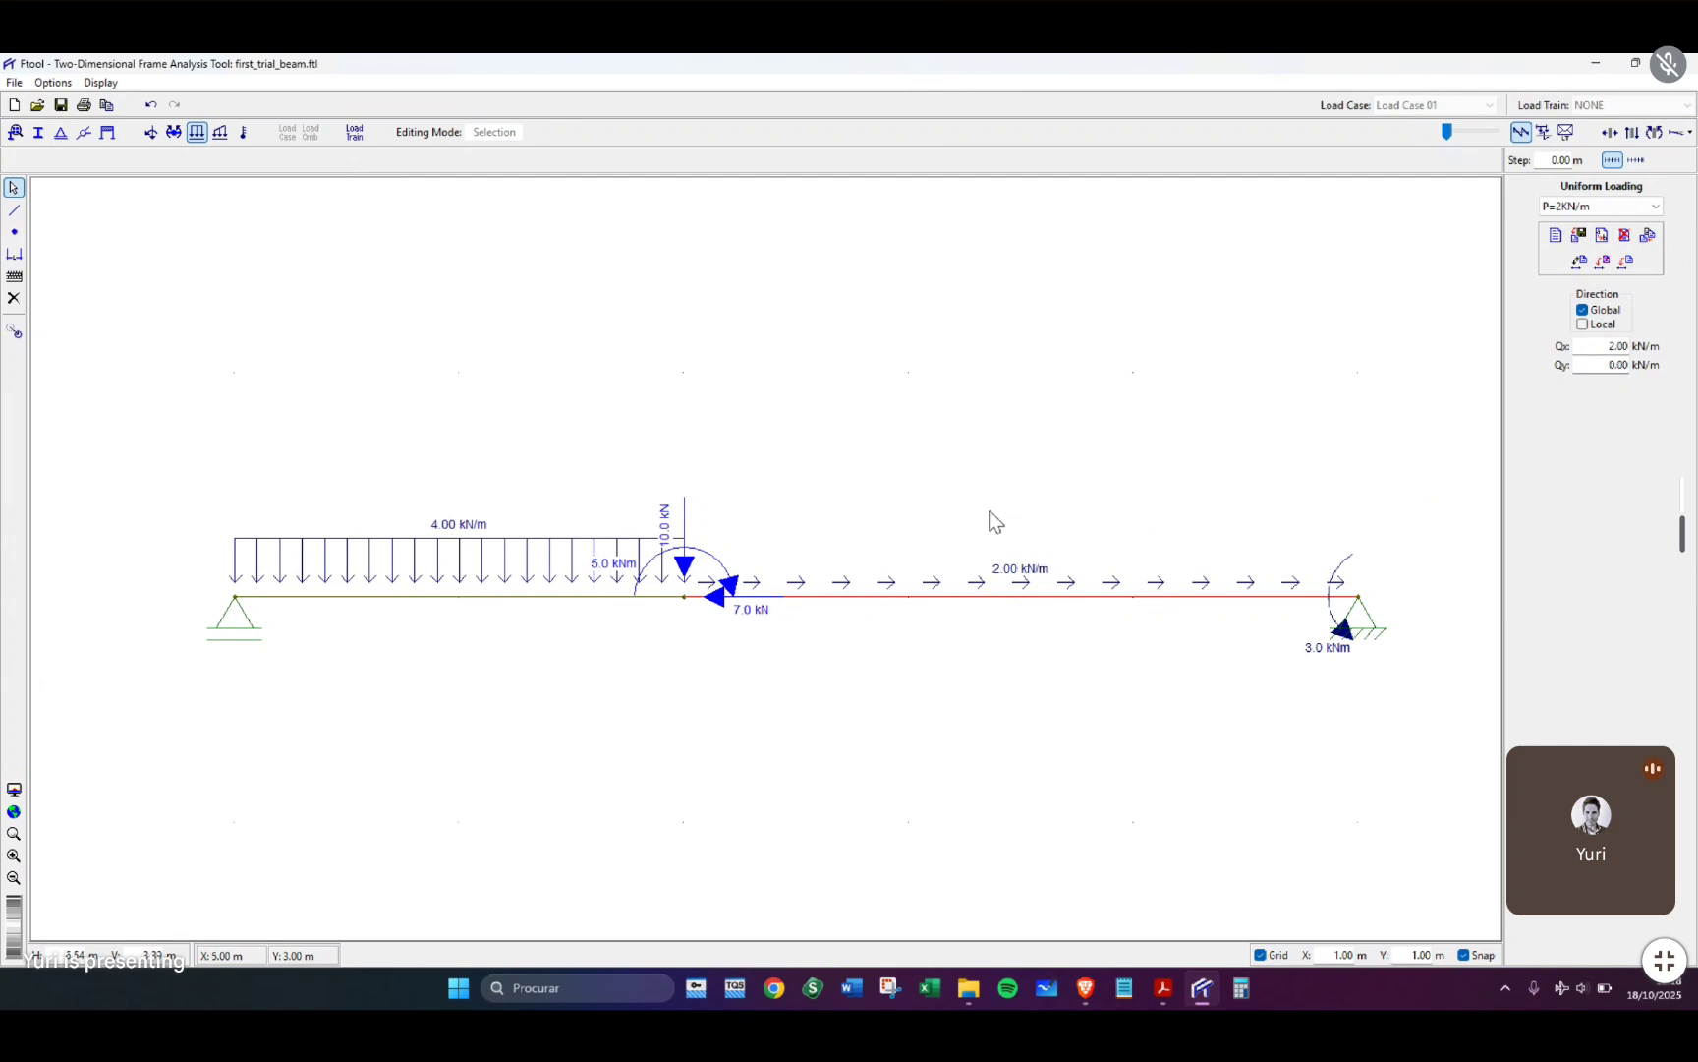
left_click(989, 552)
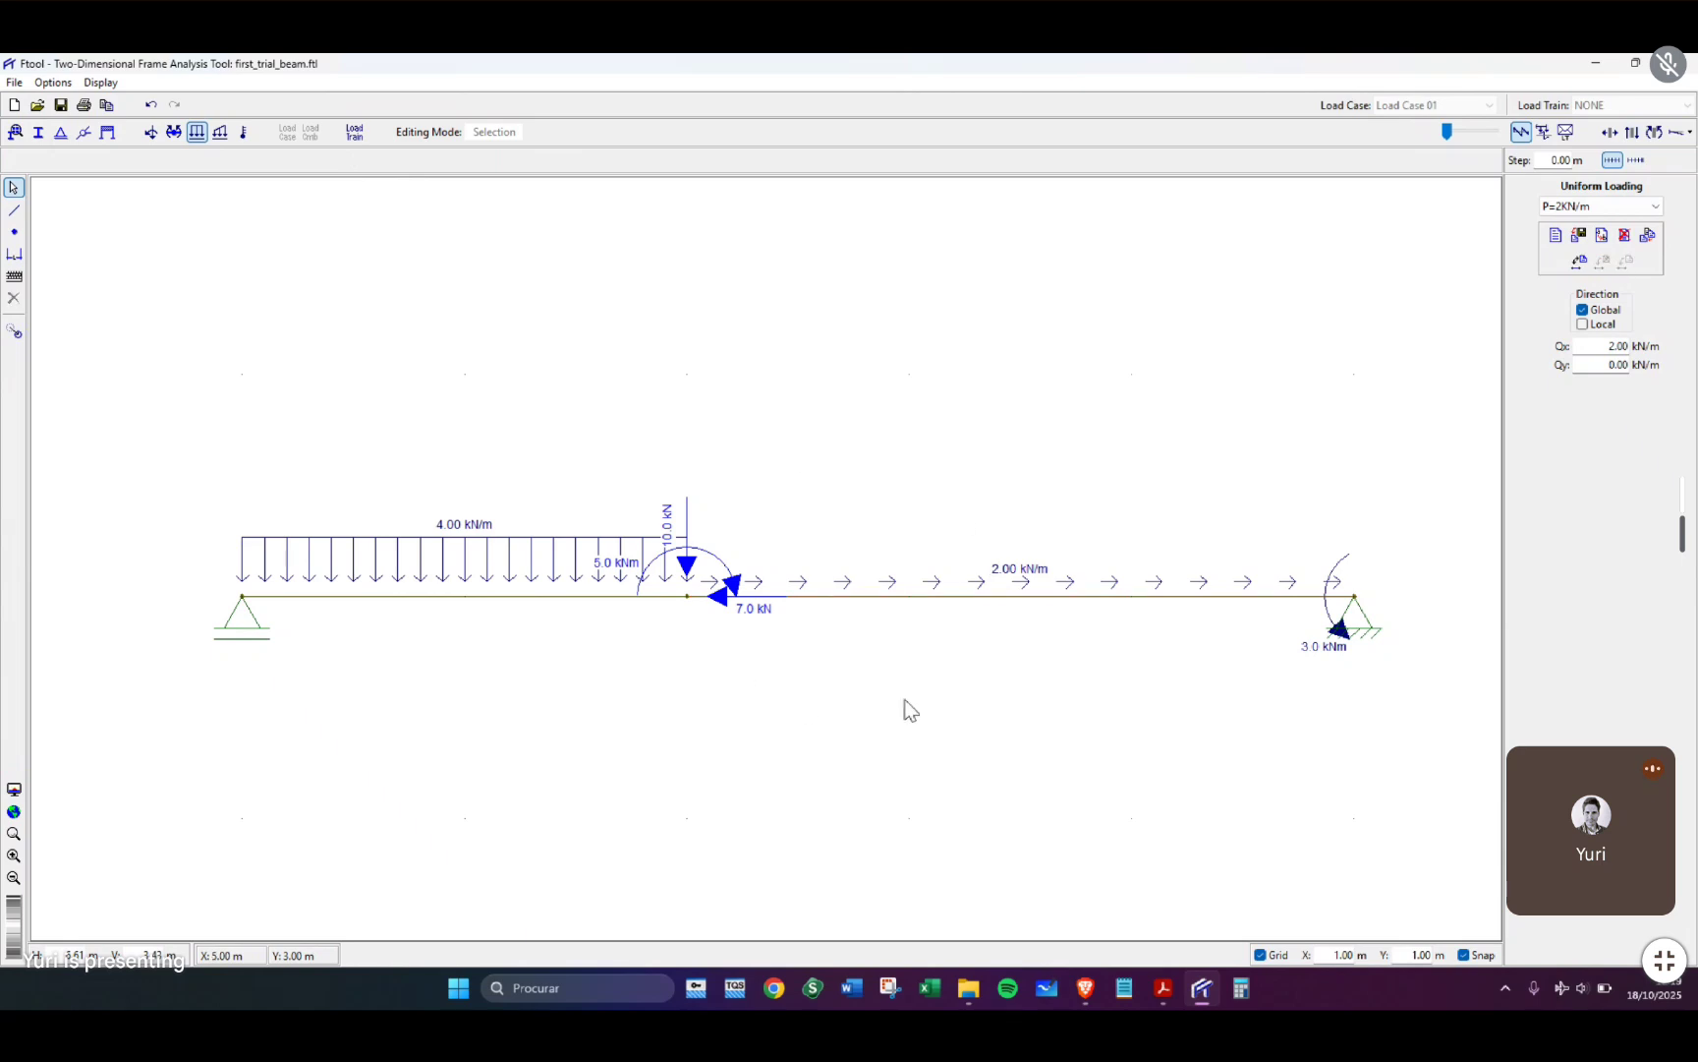
Open the linear loading settings and save the beam model.
left_click(221, 133)
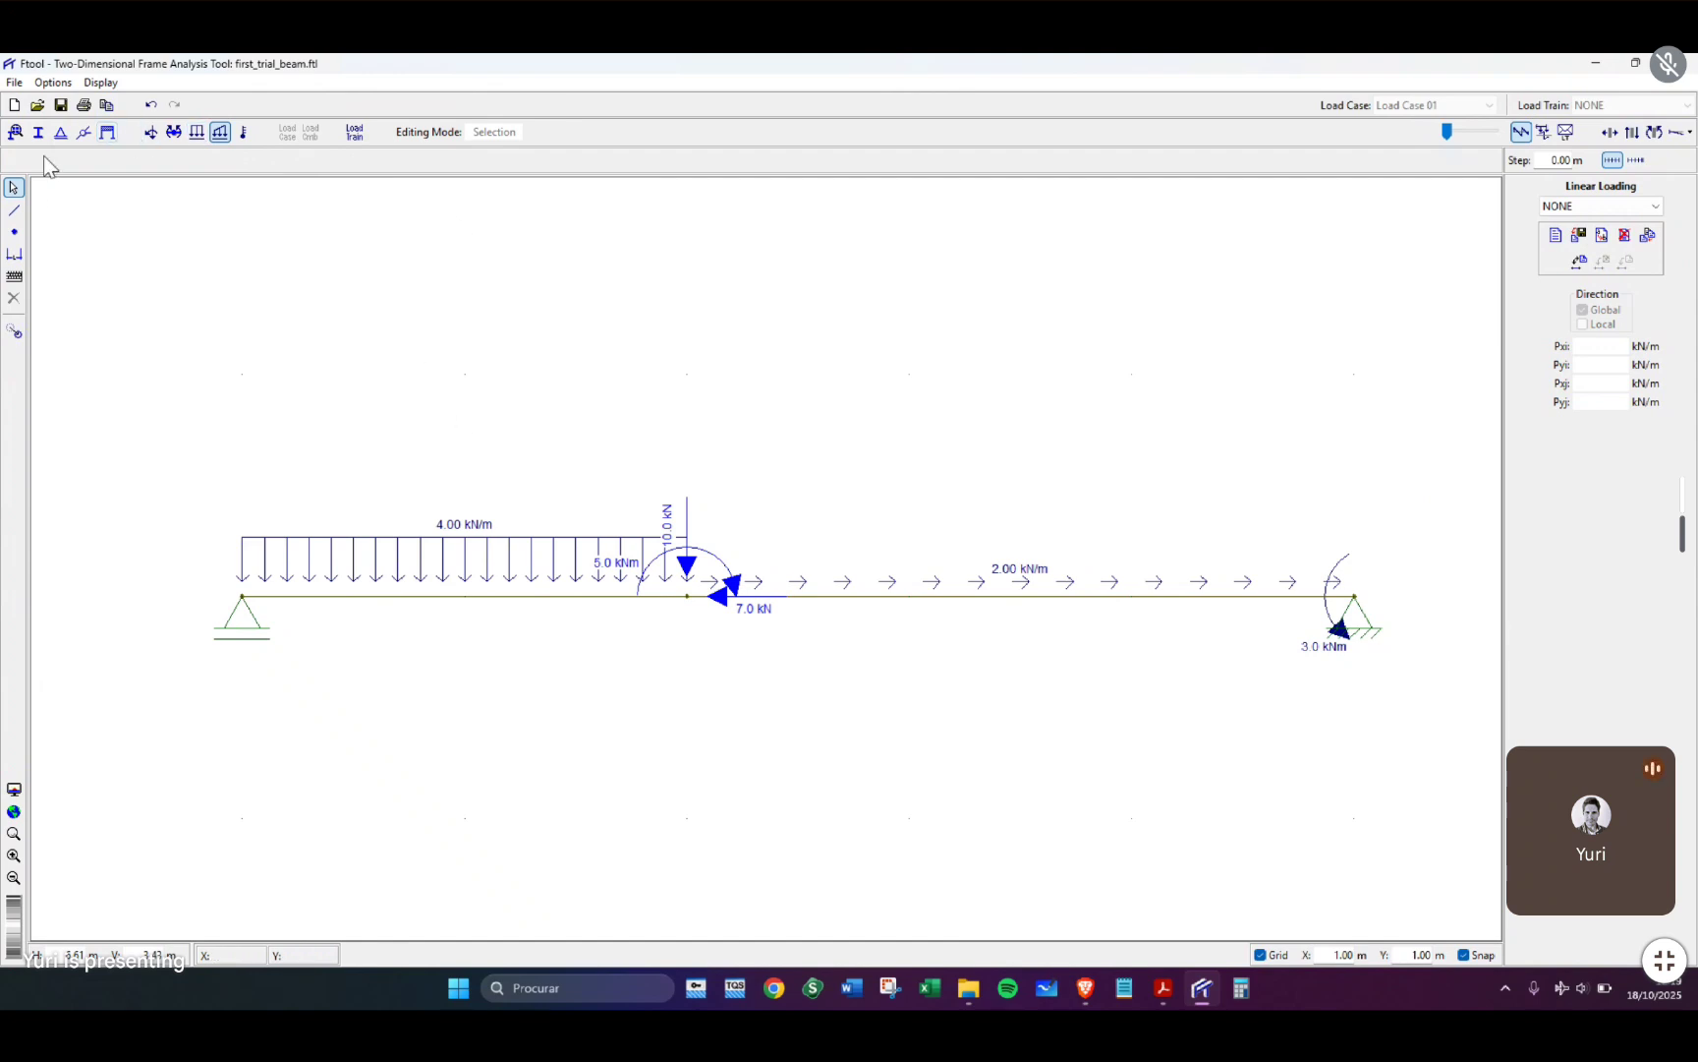
left_click(61, 105)
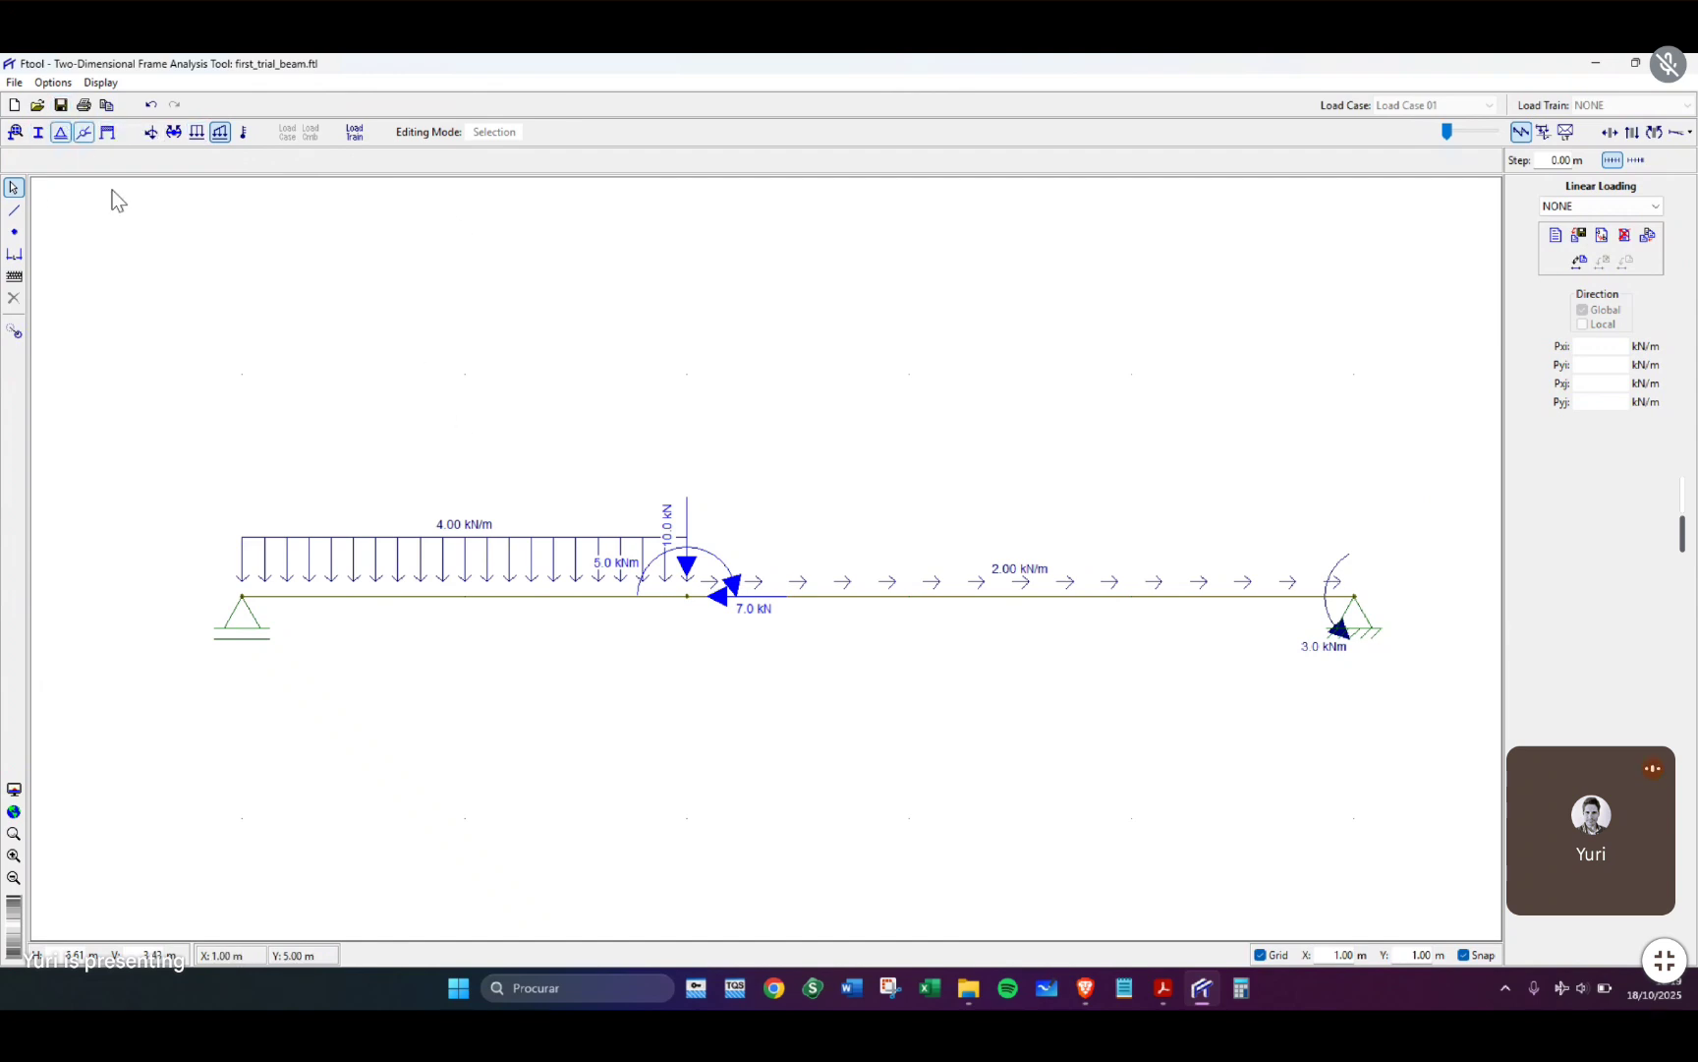